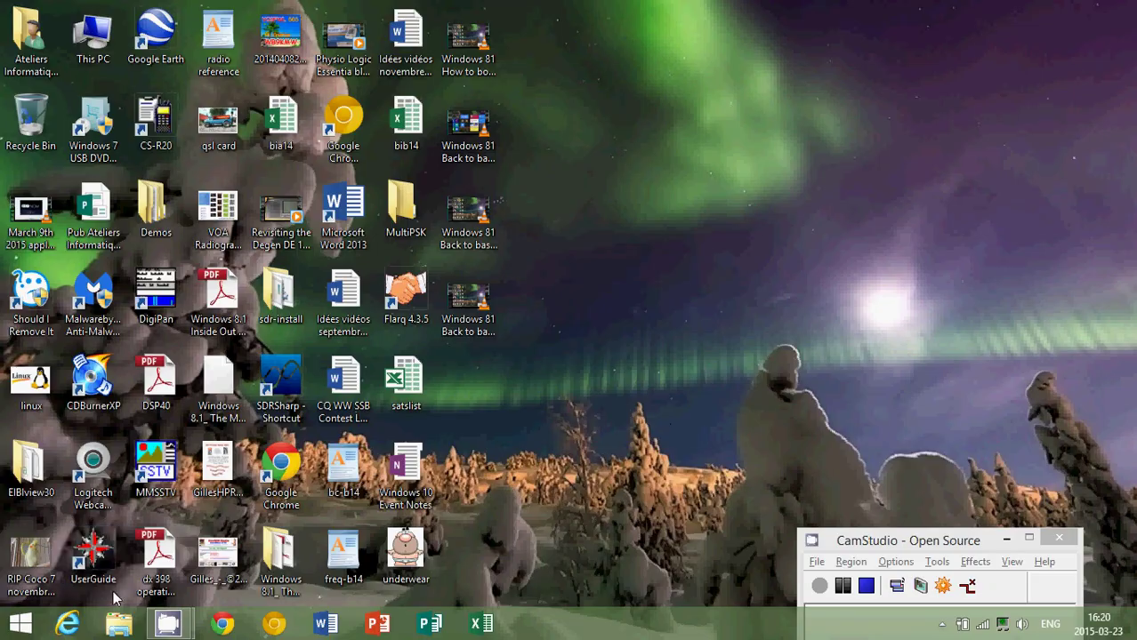
Launch File Explorer at This PC by searching 'file explorer' from the Start screen.
click(118, 625)
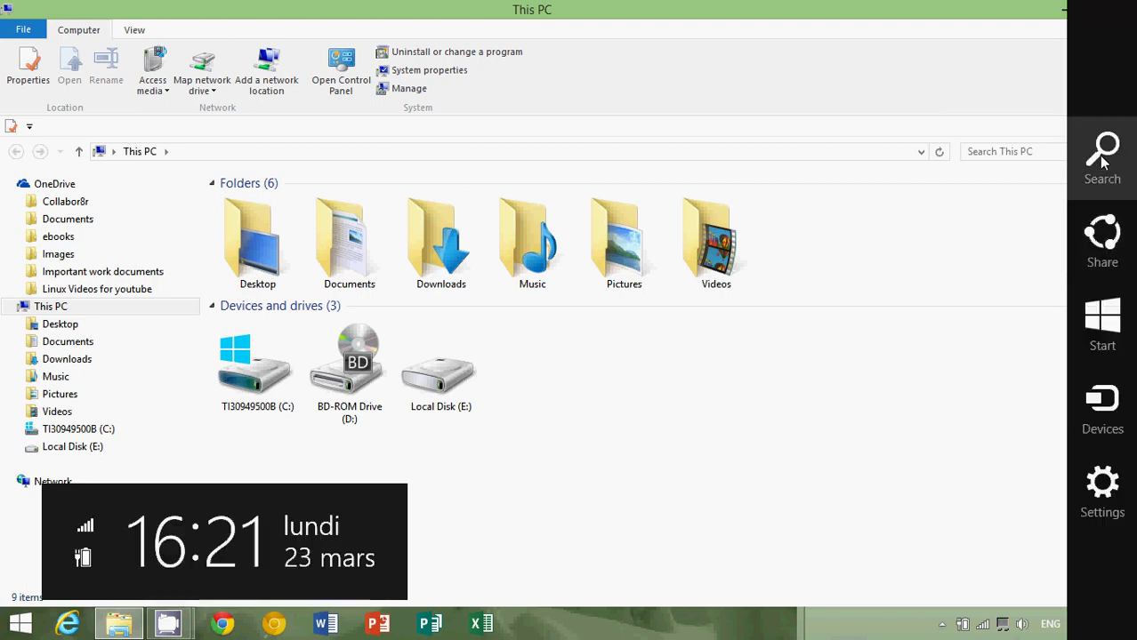
key(super)
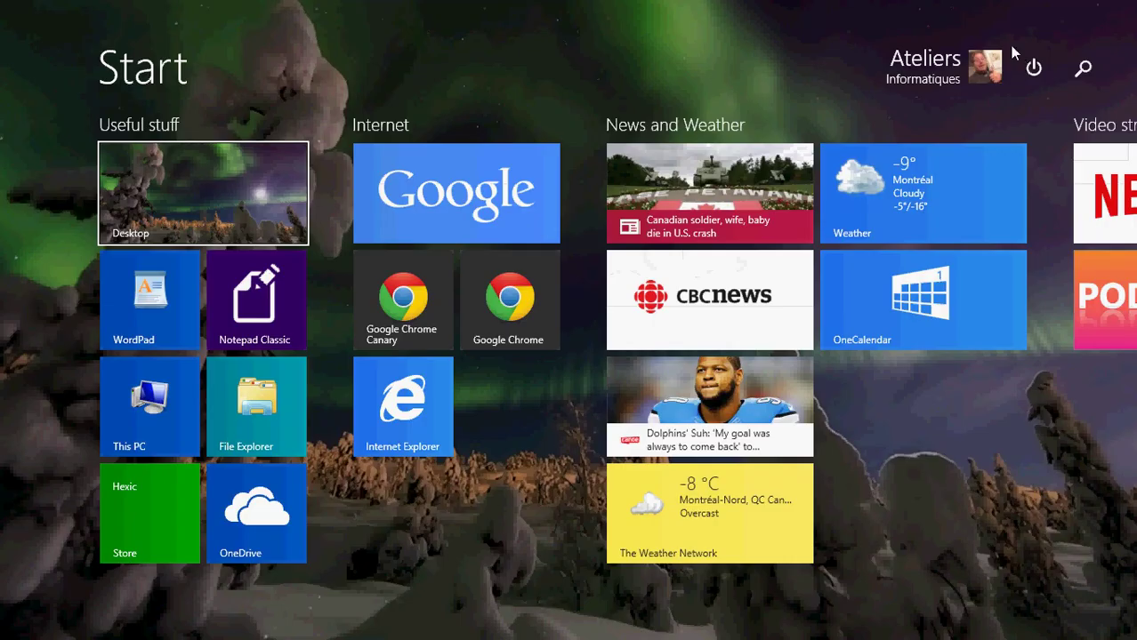
click(1085, 70)
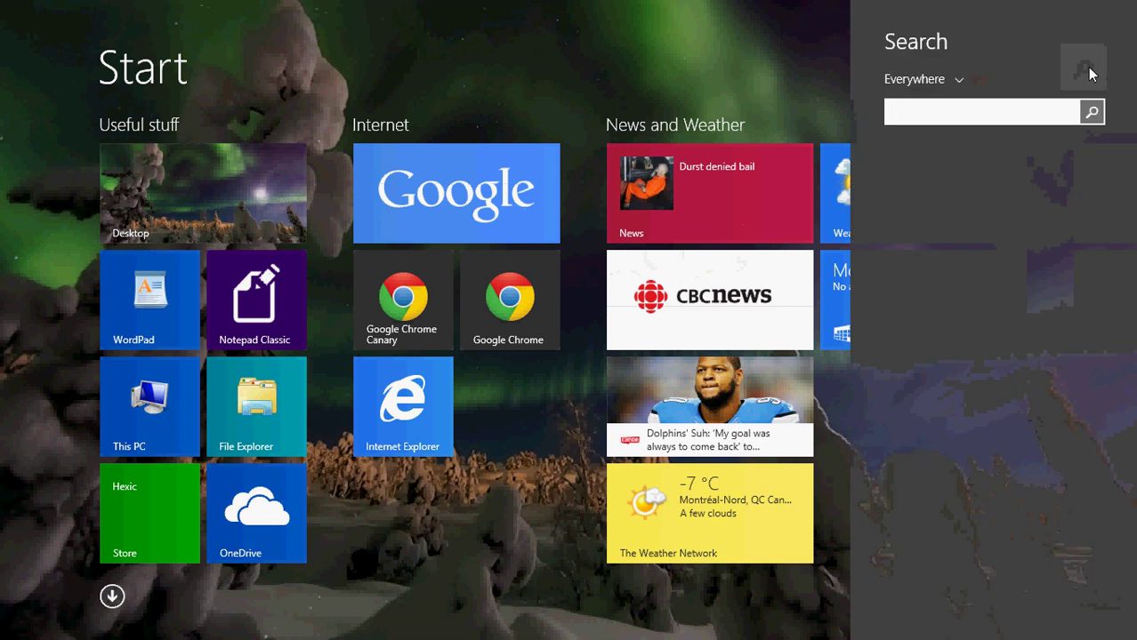
text(files)
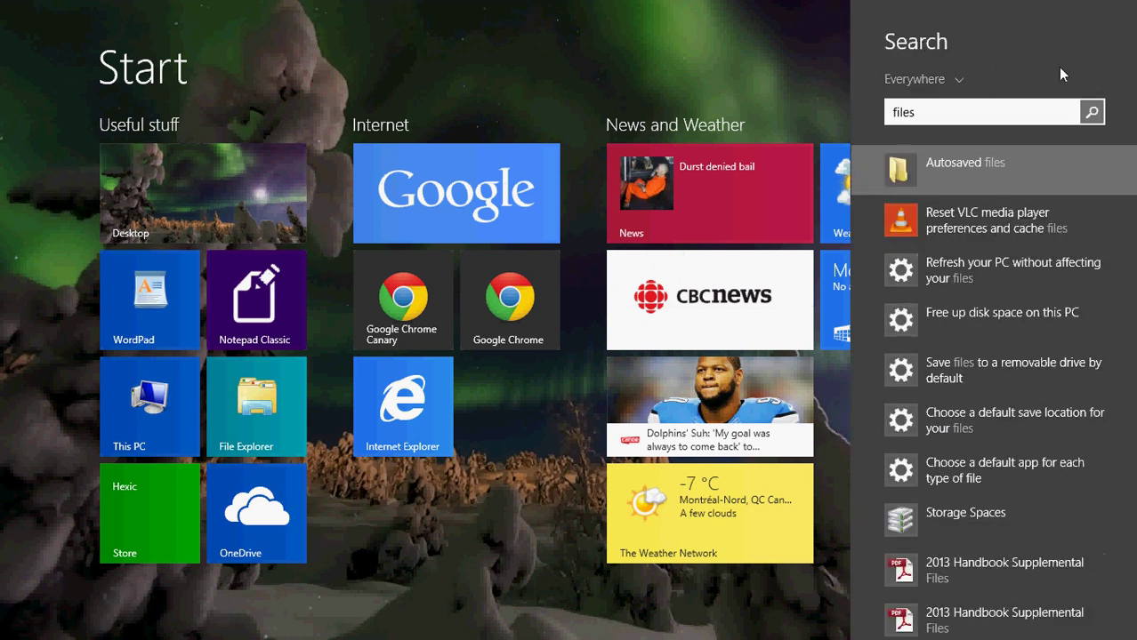
key(BackSpace)
text(ex)
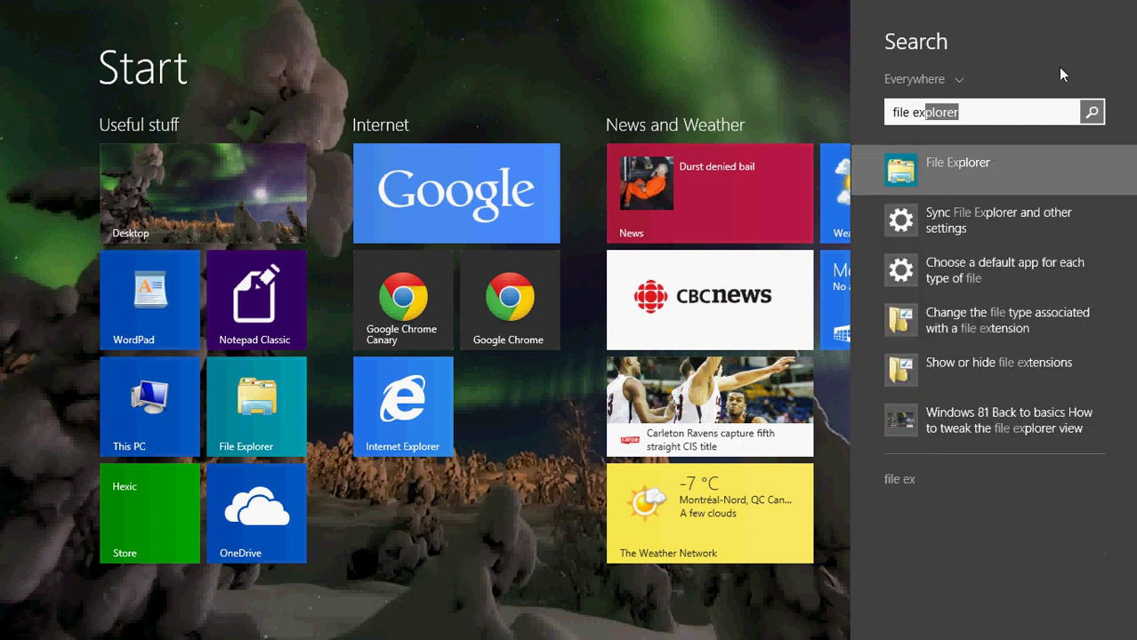
key(Return)
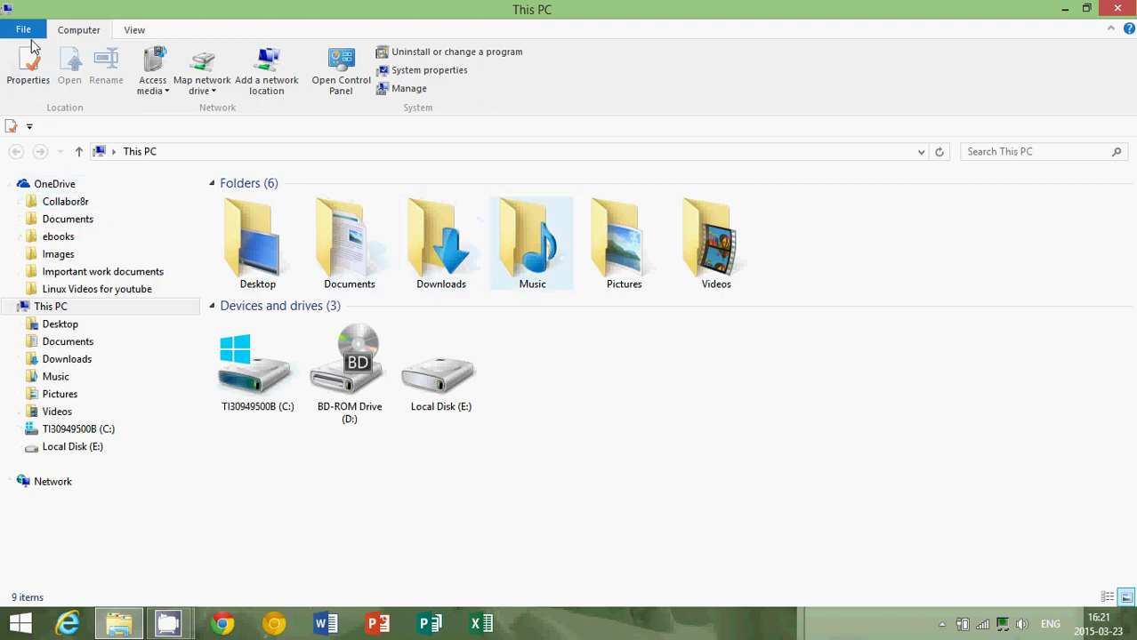
Browse the View tab's Navigation pane options without changes, then select the Desktop folder.
click(134, 30)
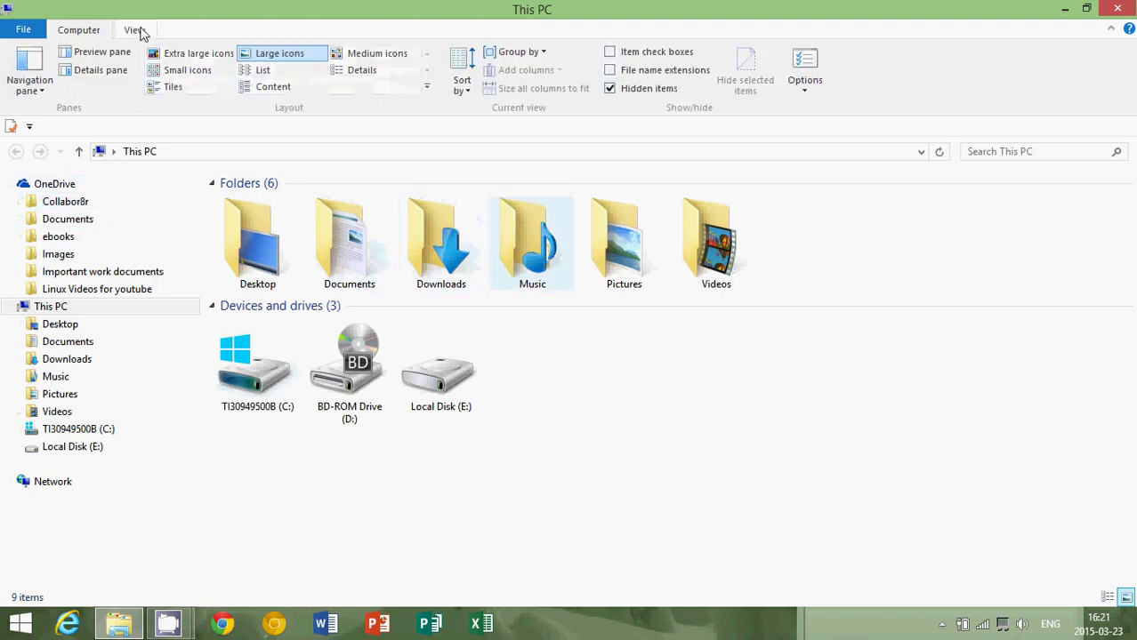
click(29, 82)
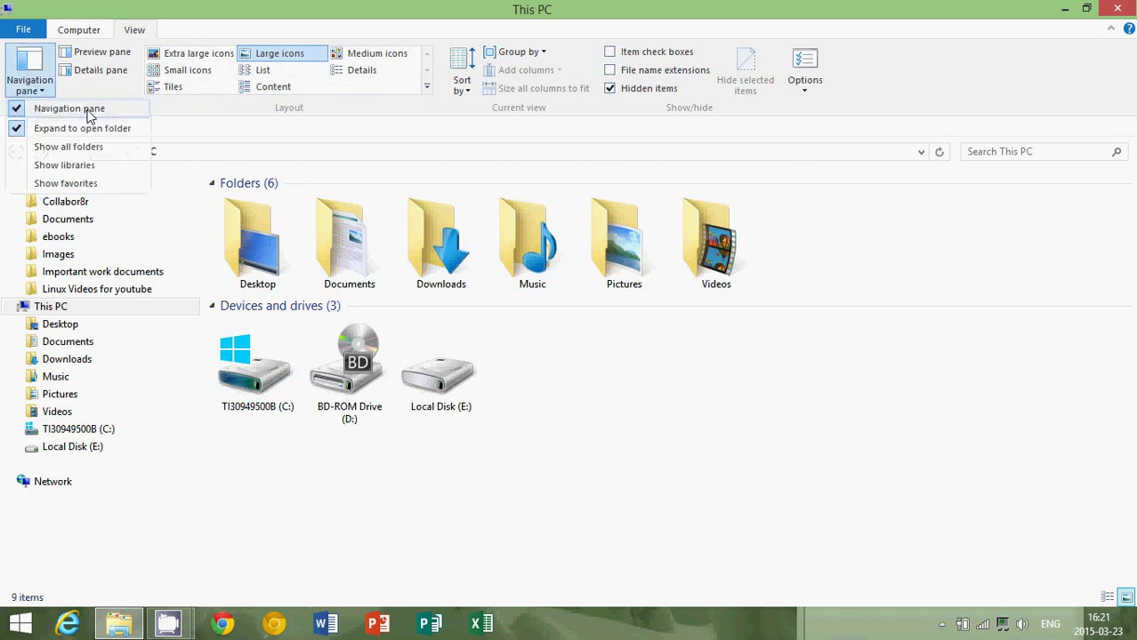
click(451, 489)
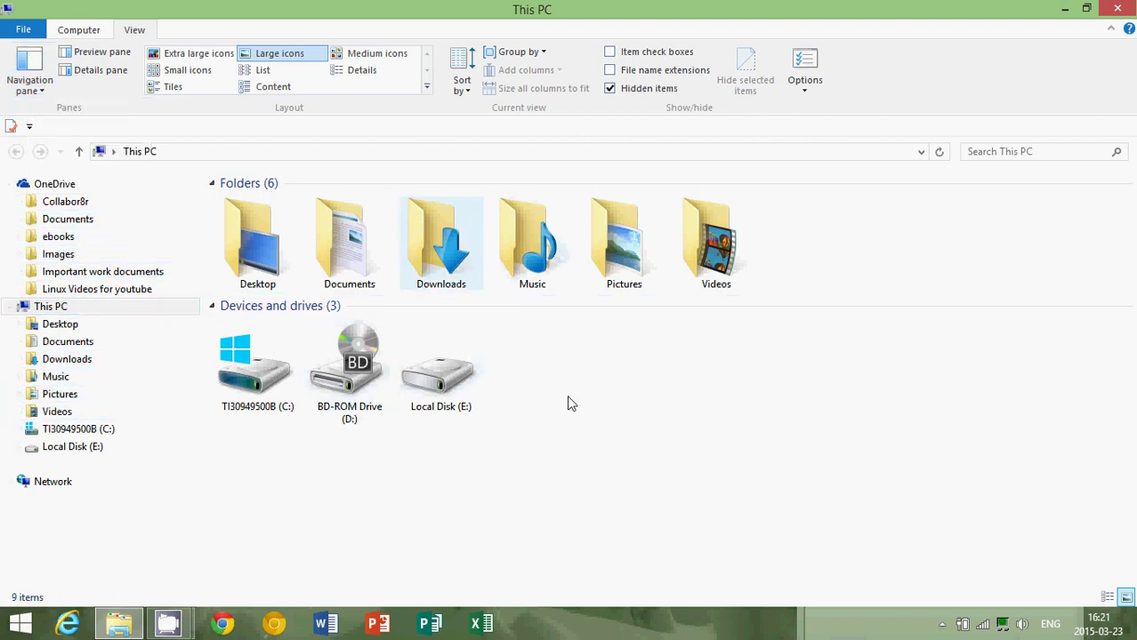
click(278, 246)
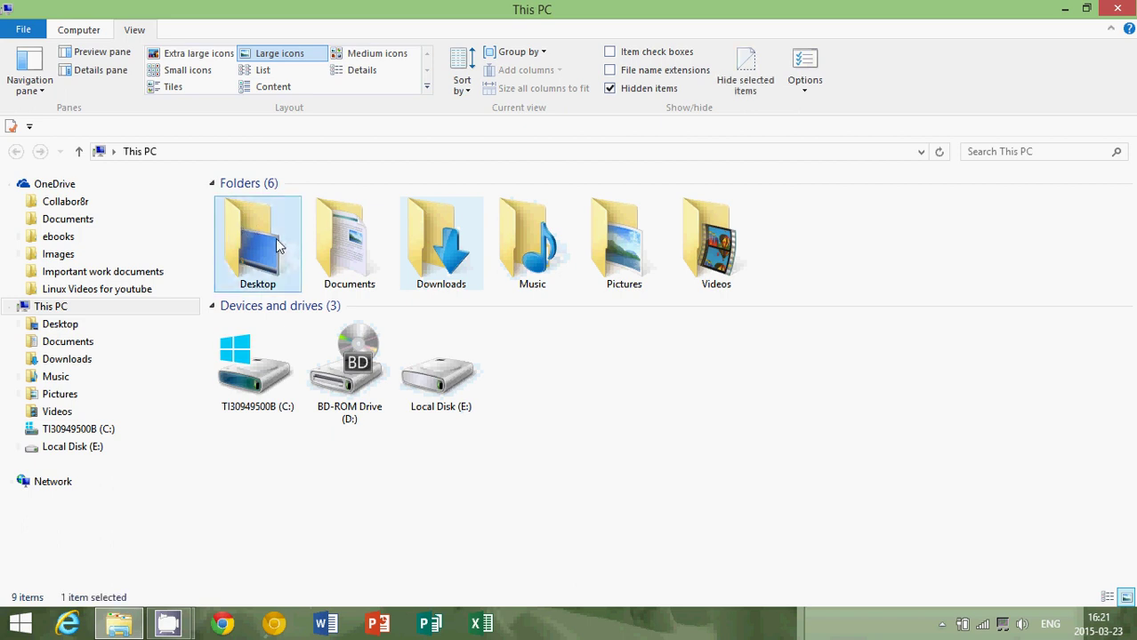
Open Desktop and rubber-band select the Excel workbooks bia14 and bib14 (3.01 MB).
double_click(277, 246)
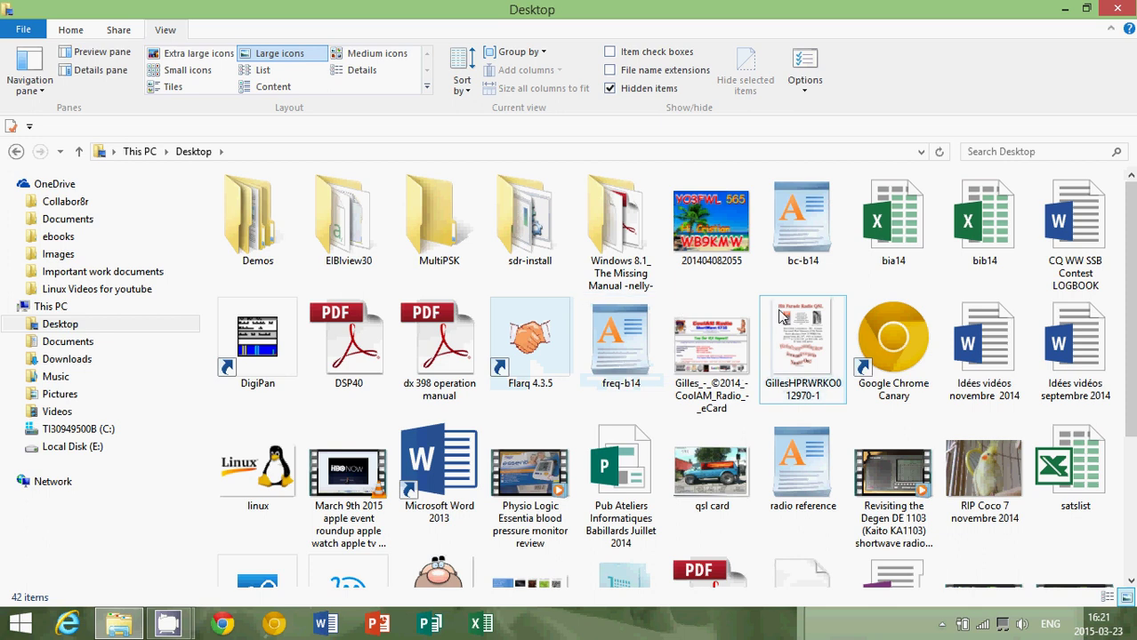
mouse_move(893, 222)
drag(1019, 279, 871, 215)
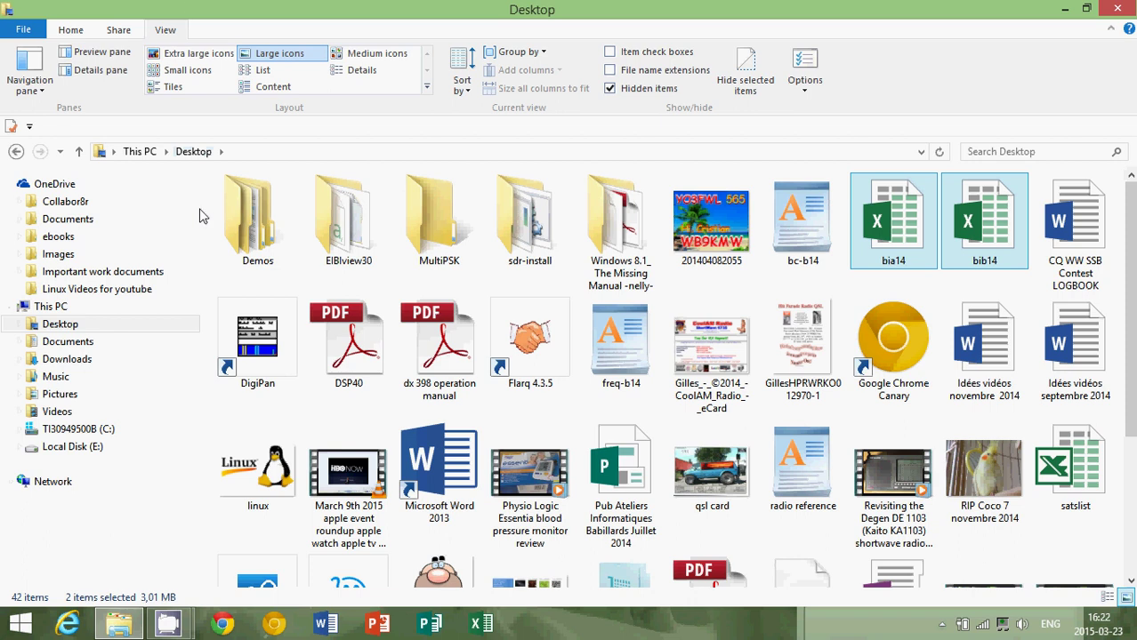
click(25, 75)
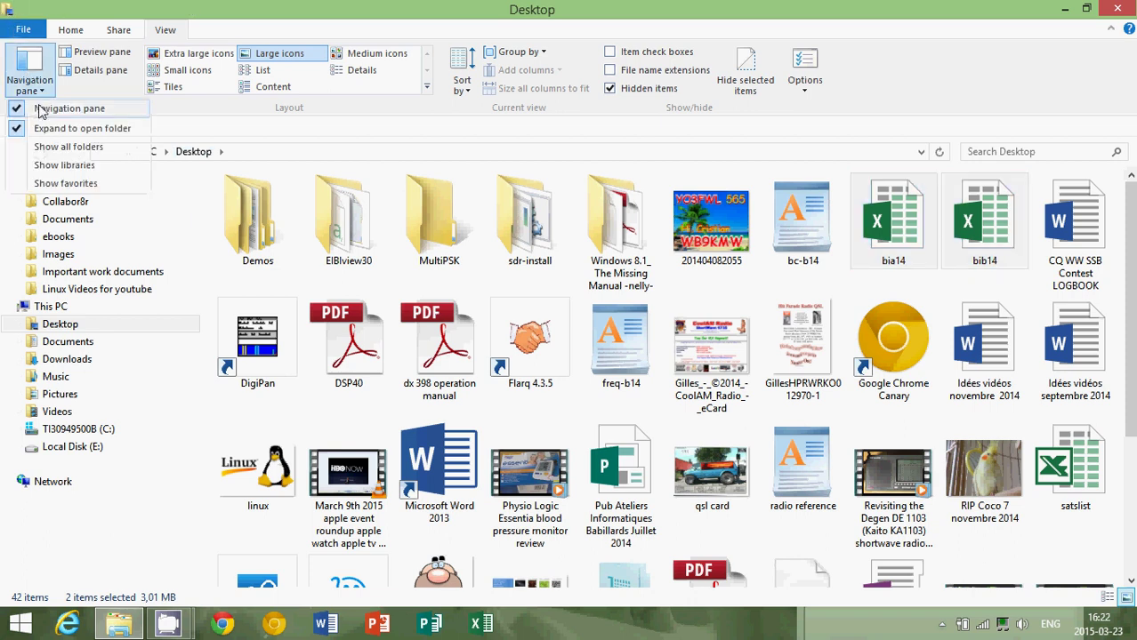
key(Escape)
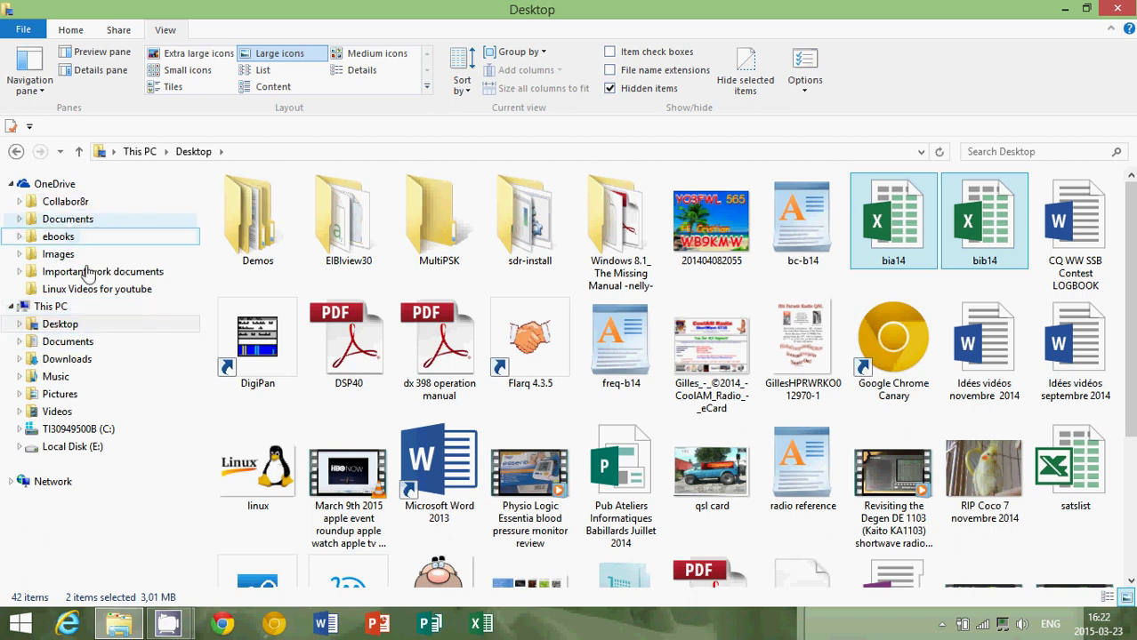
click(61, 325)
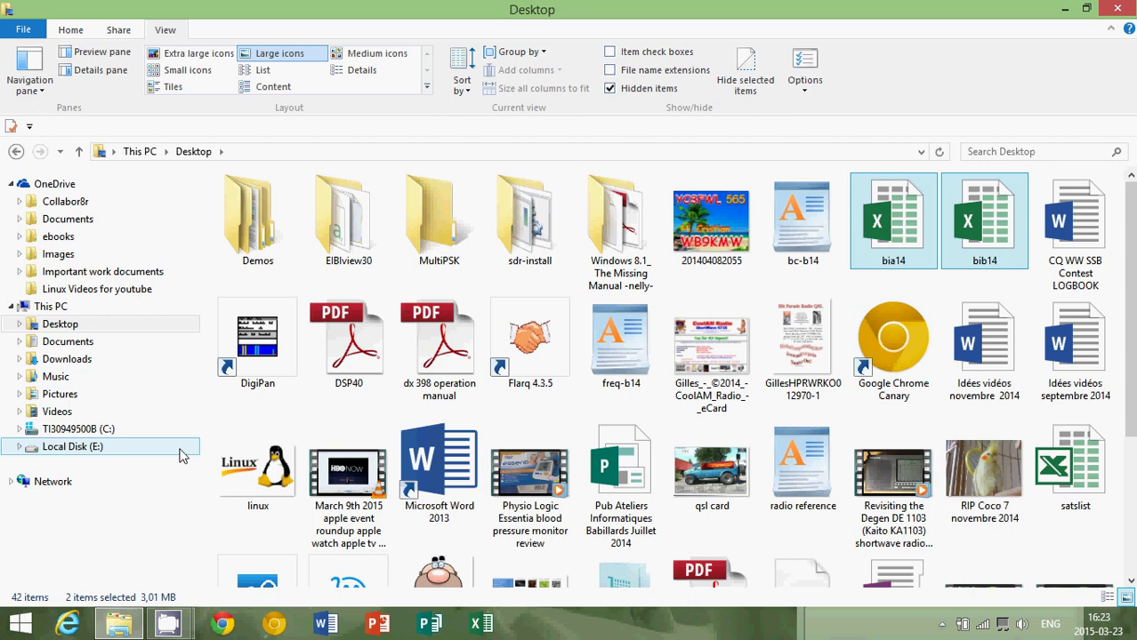
click(80, 346)
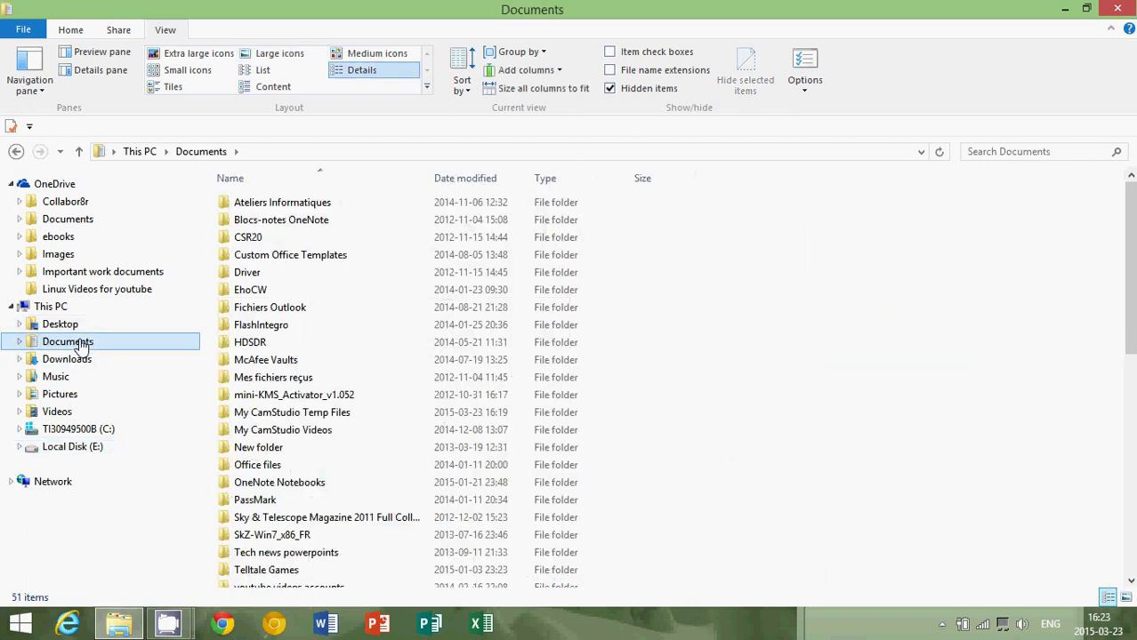
scroll(400, 391, down, 5)
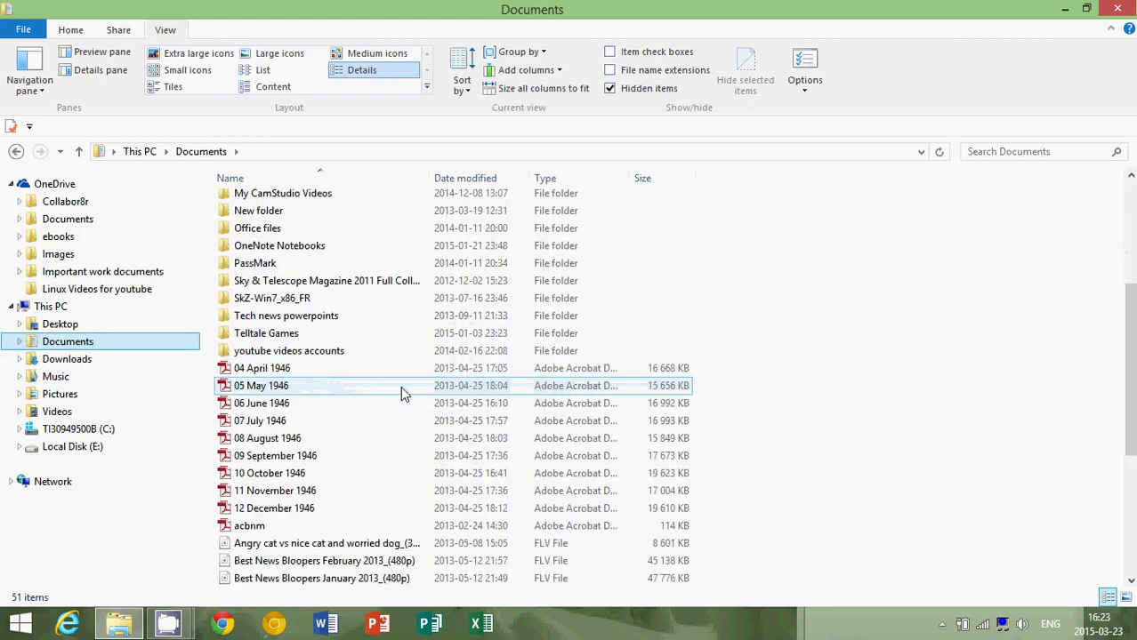
scroll(400, 391, down, 5)
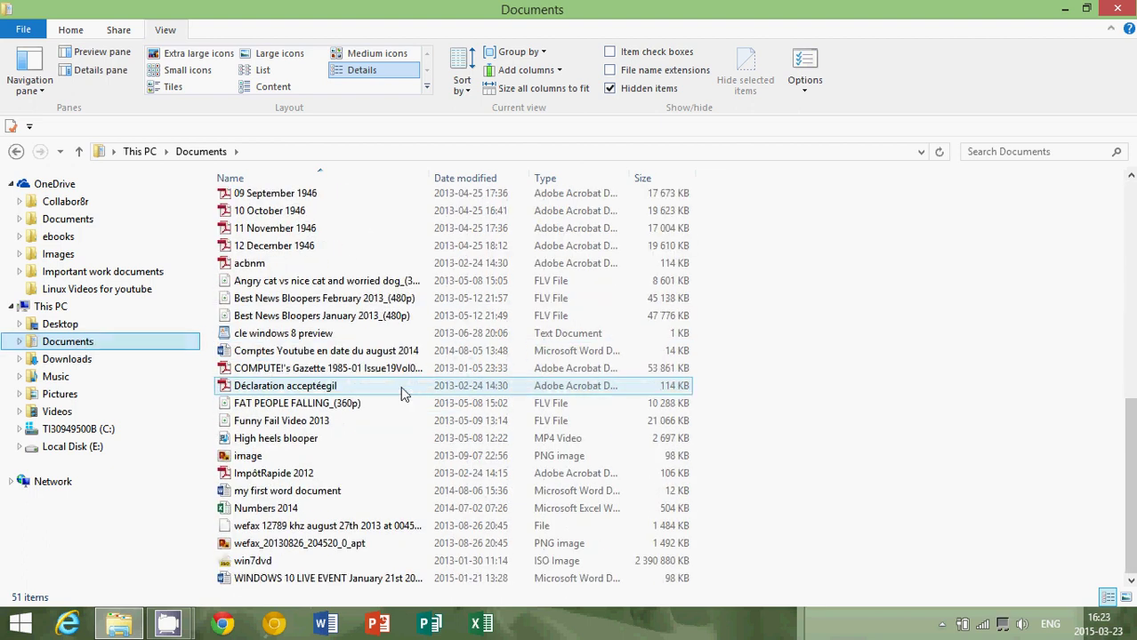
scroll(400, 394, up, 1)
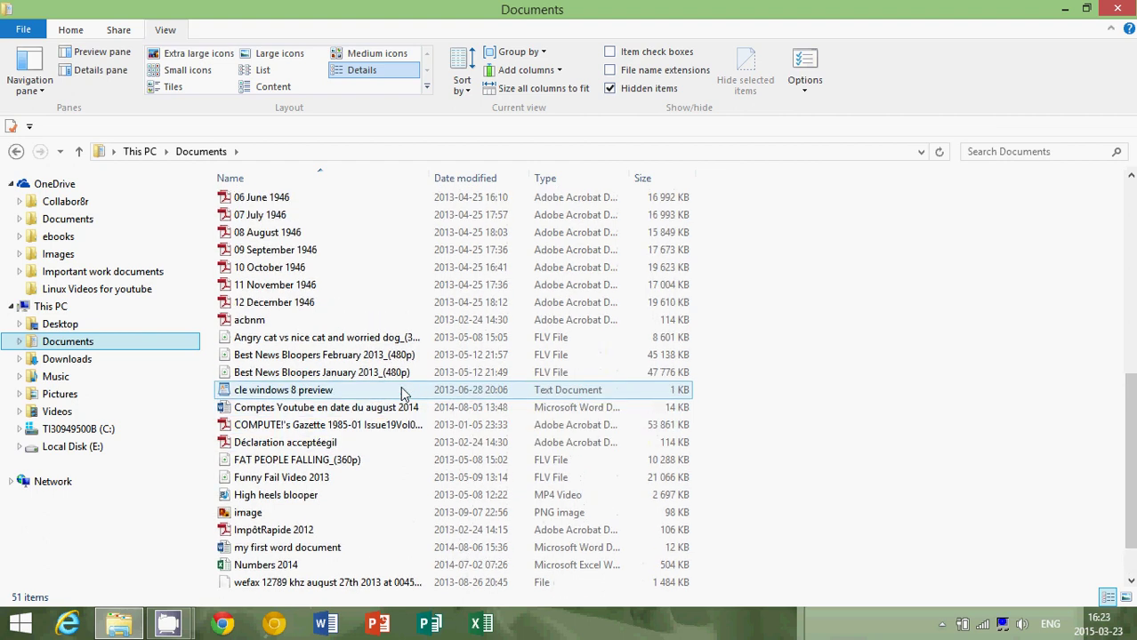
scroll(401, 391, up, 1)
scroll(400, 392, up, 5)
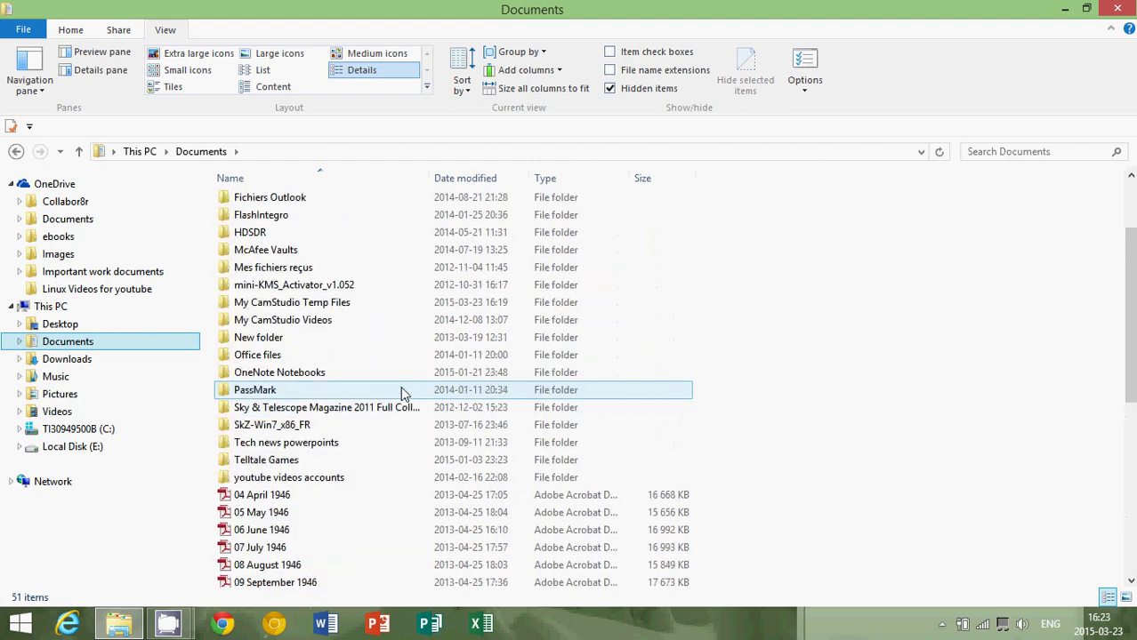
scroll(400, 392, up, 2)
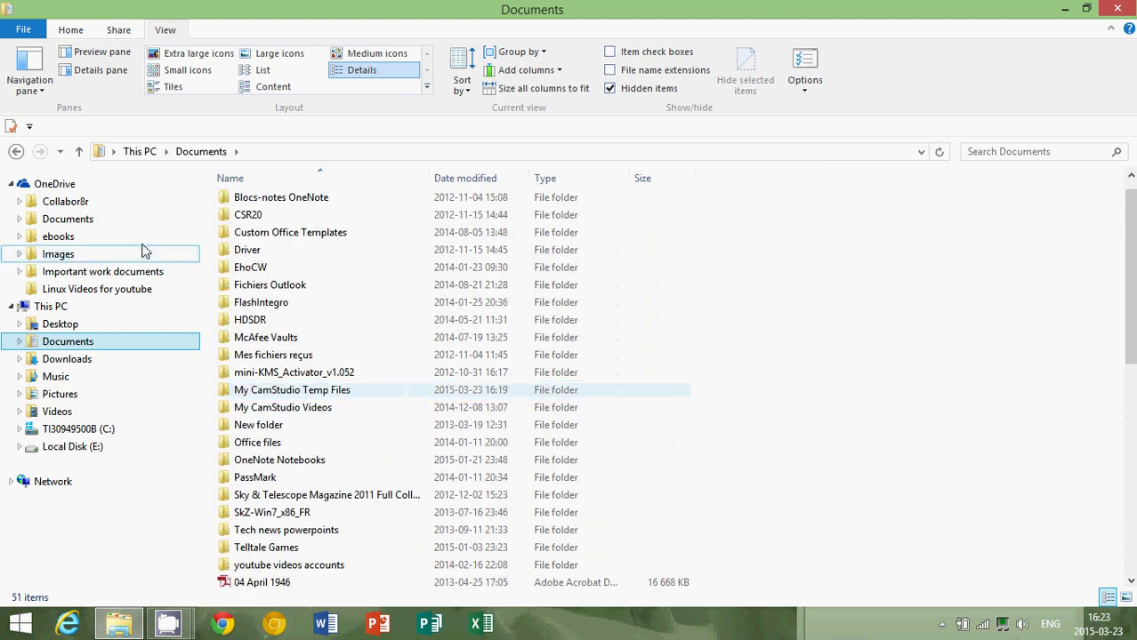
click(67, 324)
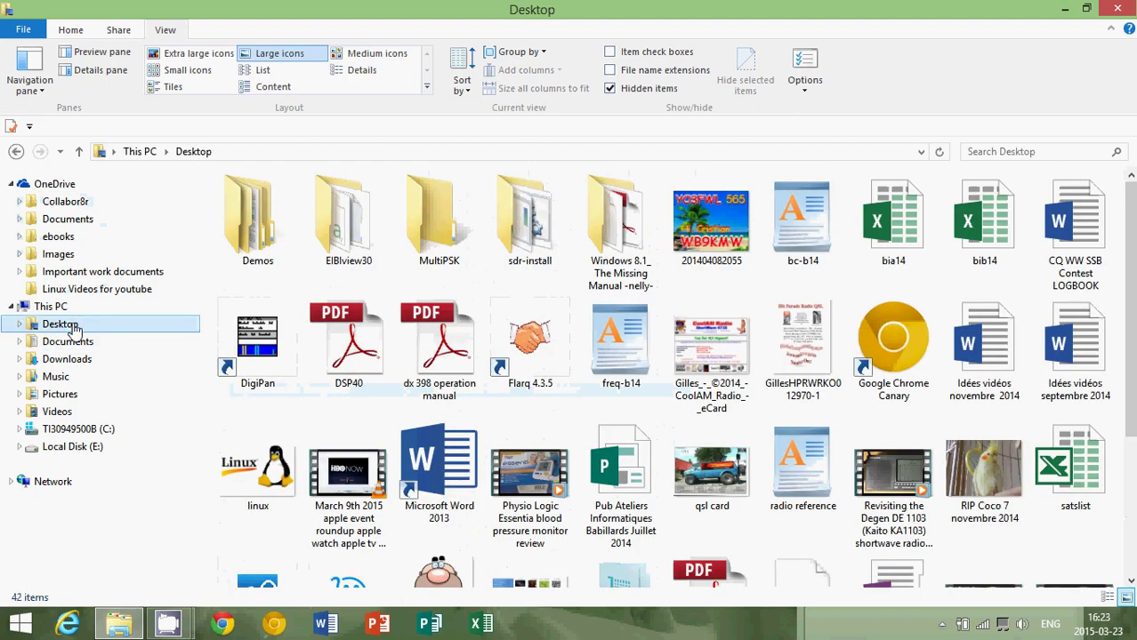
On the Desktop, narrow the selection down to only the Excel file bia14.
click(513, 334)
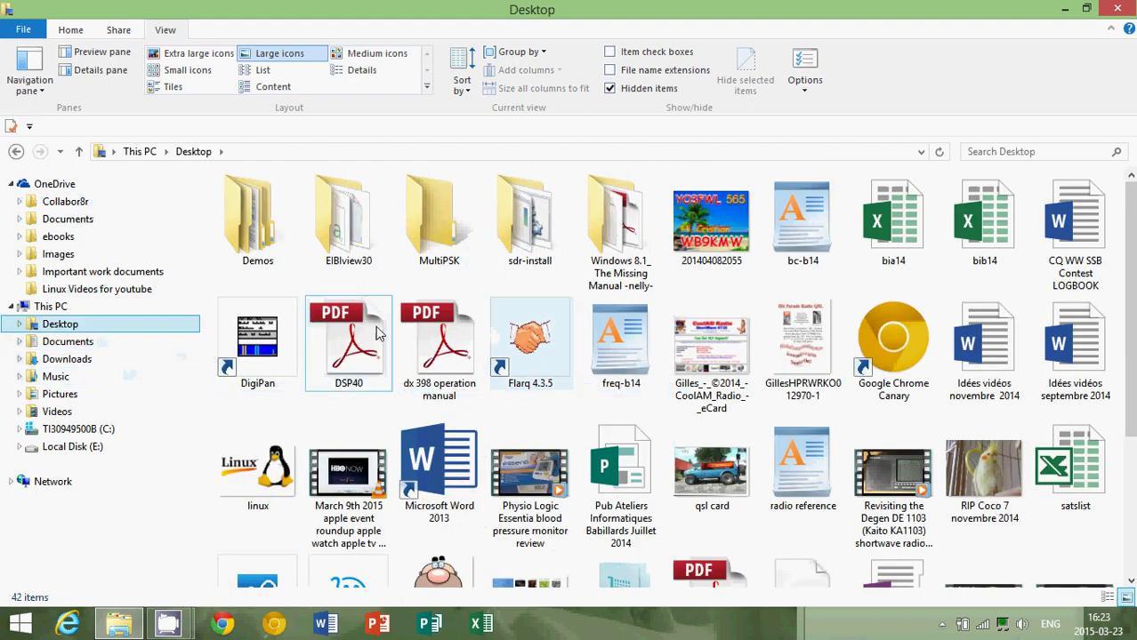
mouse_move(620, 342)
click(601, 342)
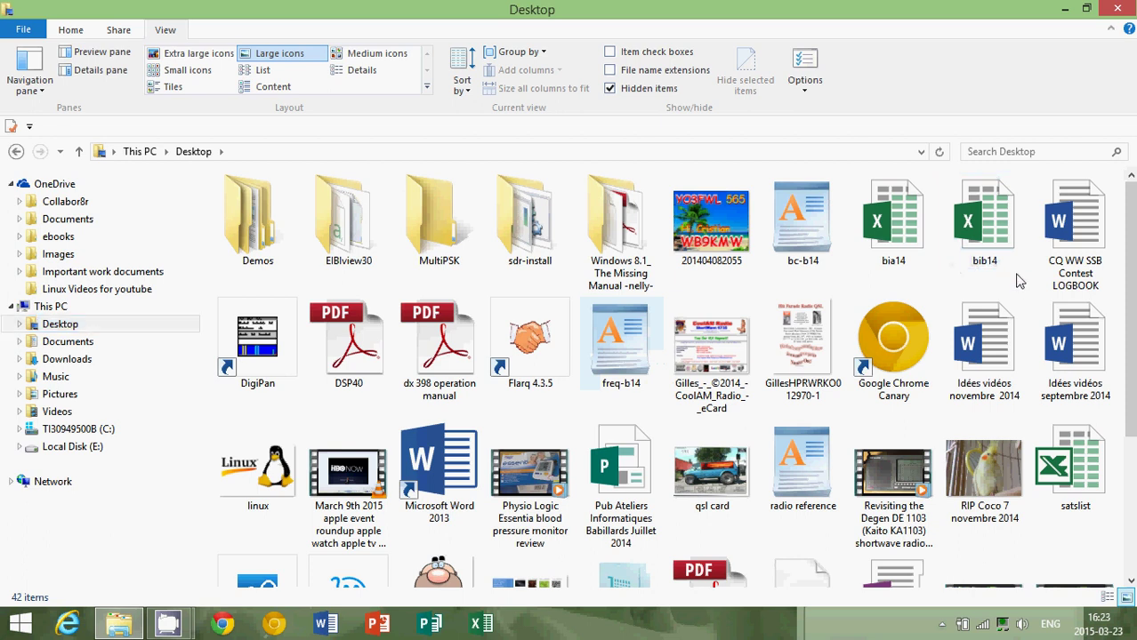
drag(1018, 281, 898, 202)
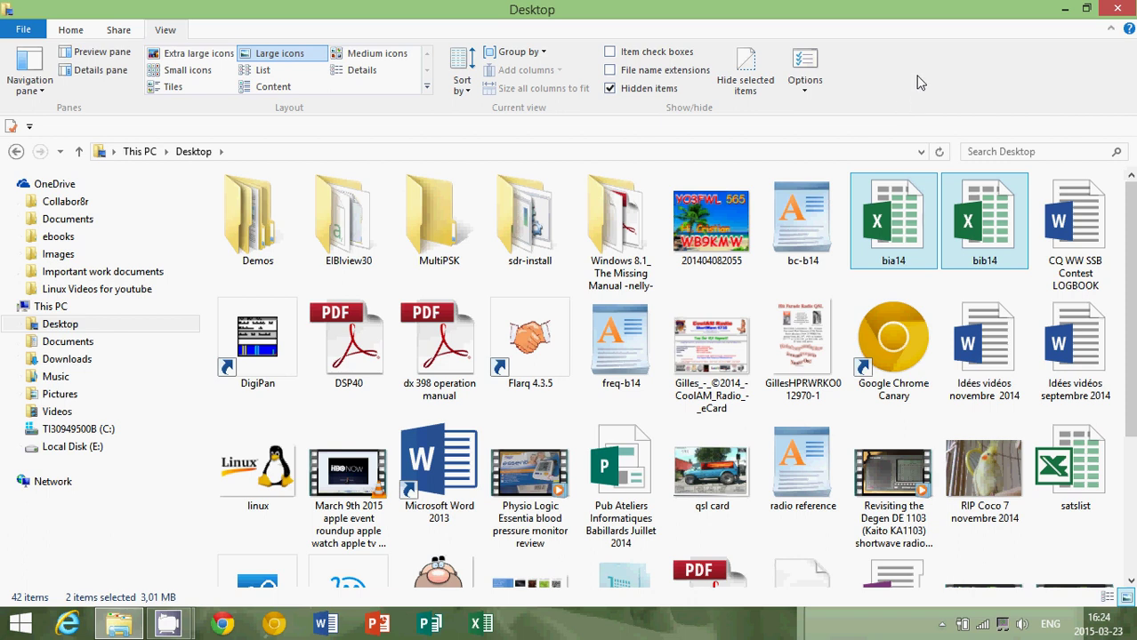
click(908, 228)
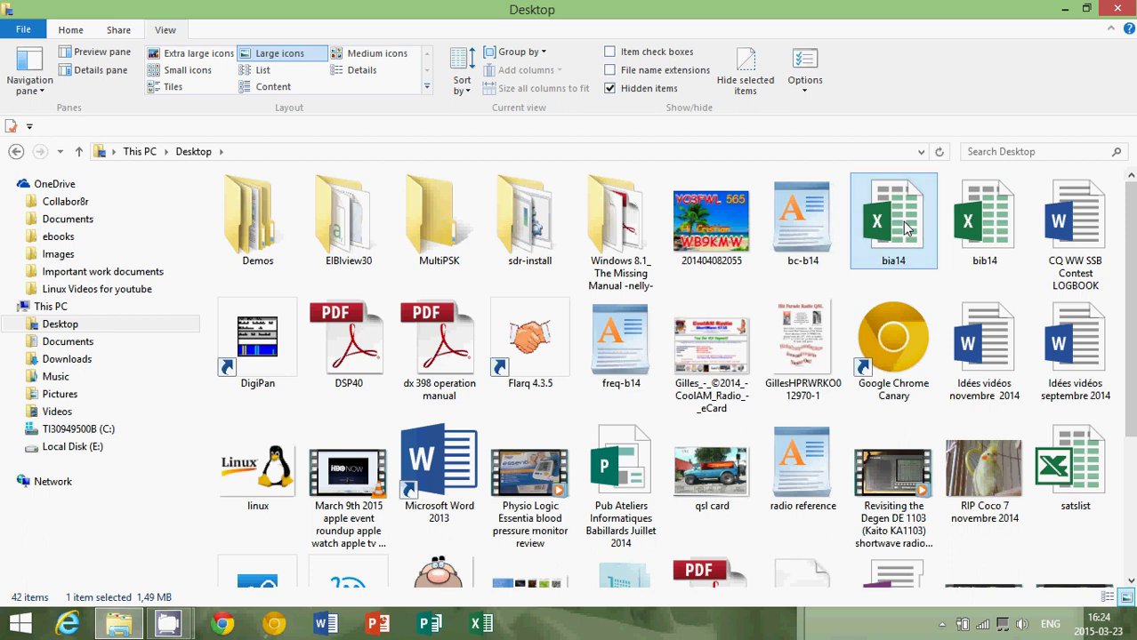
Drag bia14 onto Documents in the navigation pane, then collapse the Documents node.
mouse_move(907, 228)
mouse_down()
mouse_move(226, 360)
mouse_move(112, 350)
mouse_up()
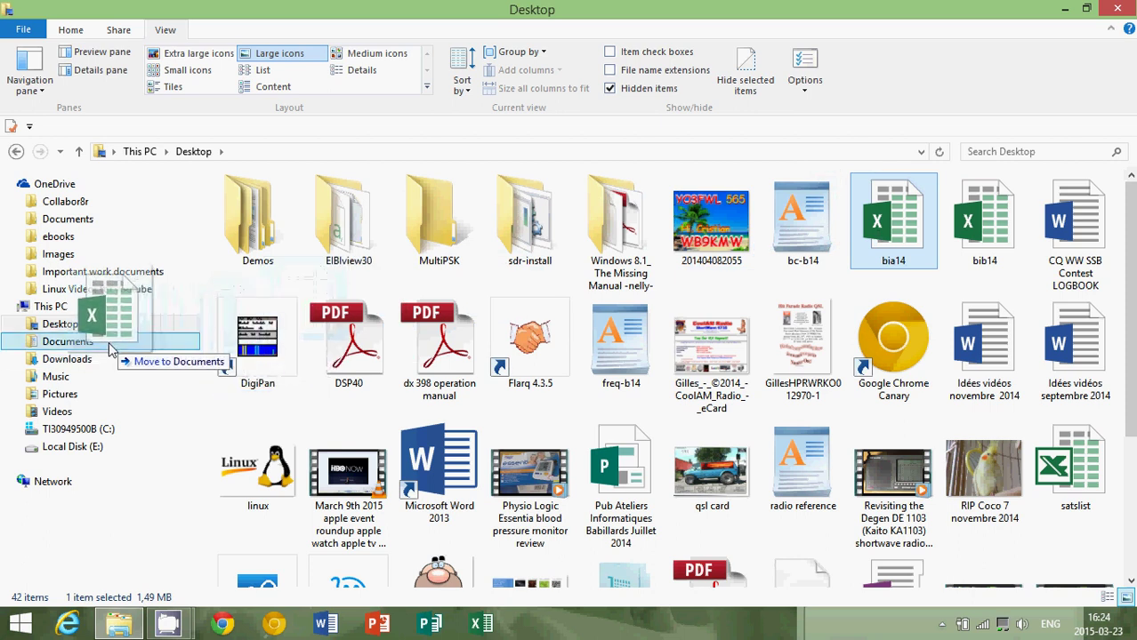
drag(110, 348, 100, 228)
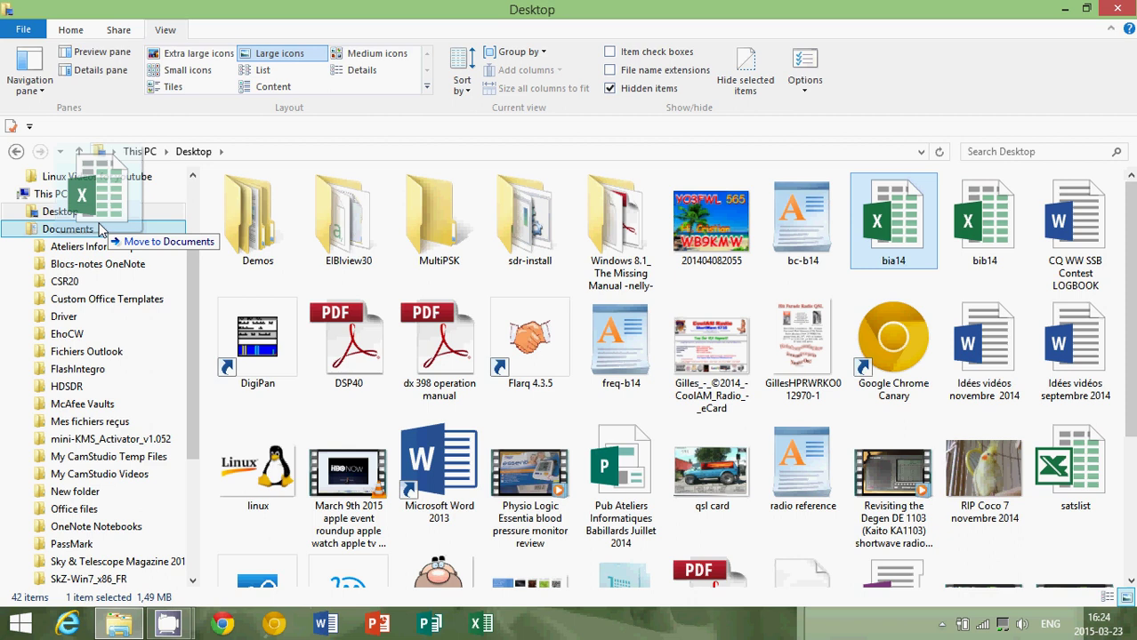
drag(101, 229, 100, 230)
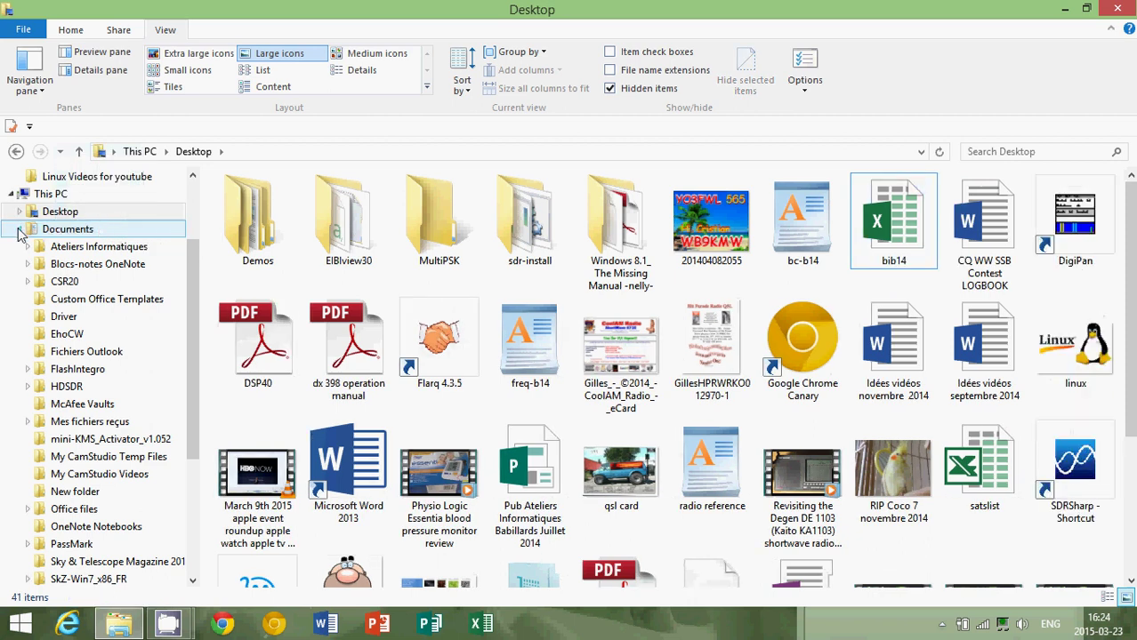
click(20, 231)
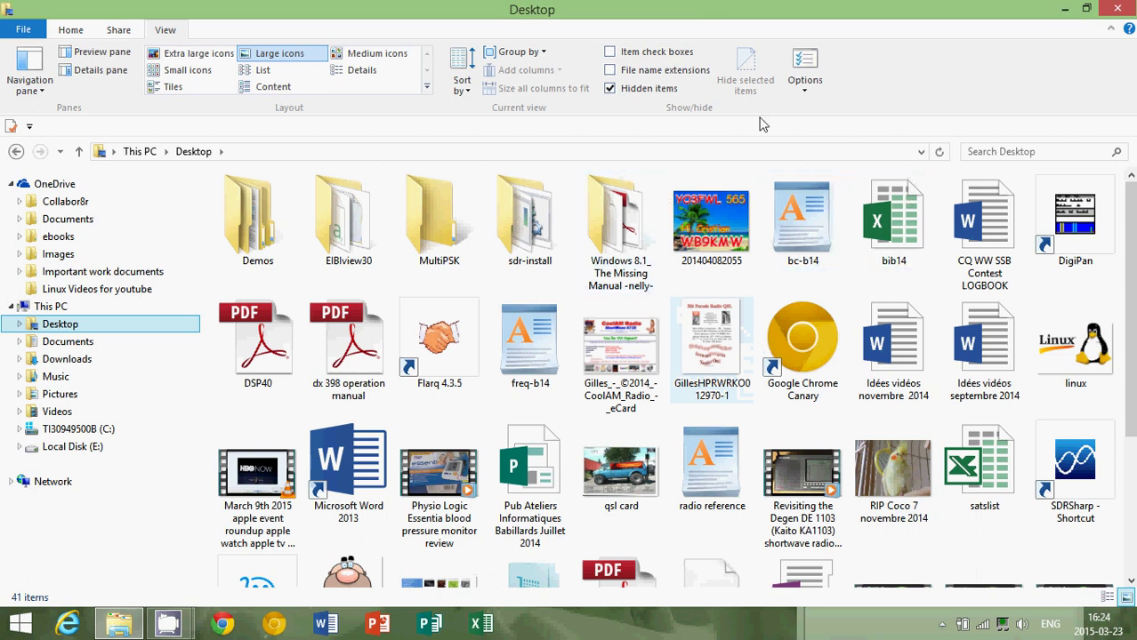
Cut bib14 from the Desktop and switch to the Documents folder.
right_click(896, 223)
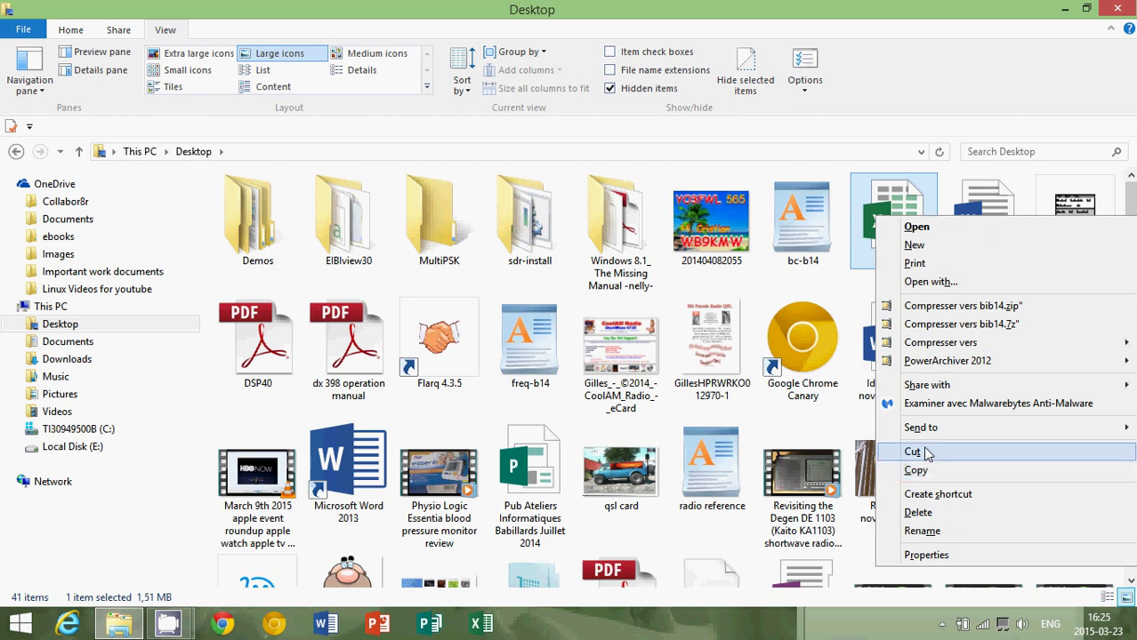
click(925, 454)
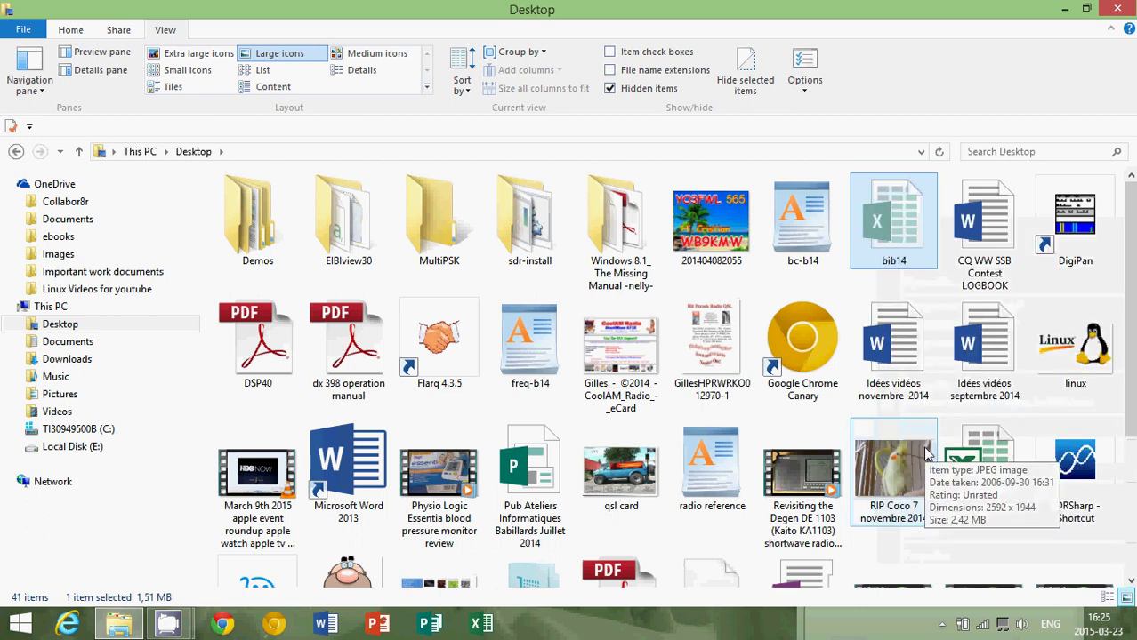
click(69, 344)
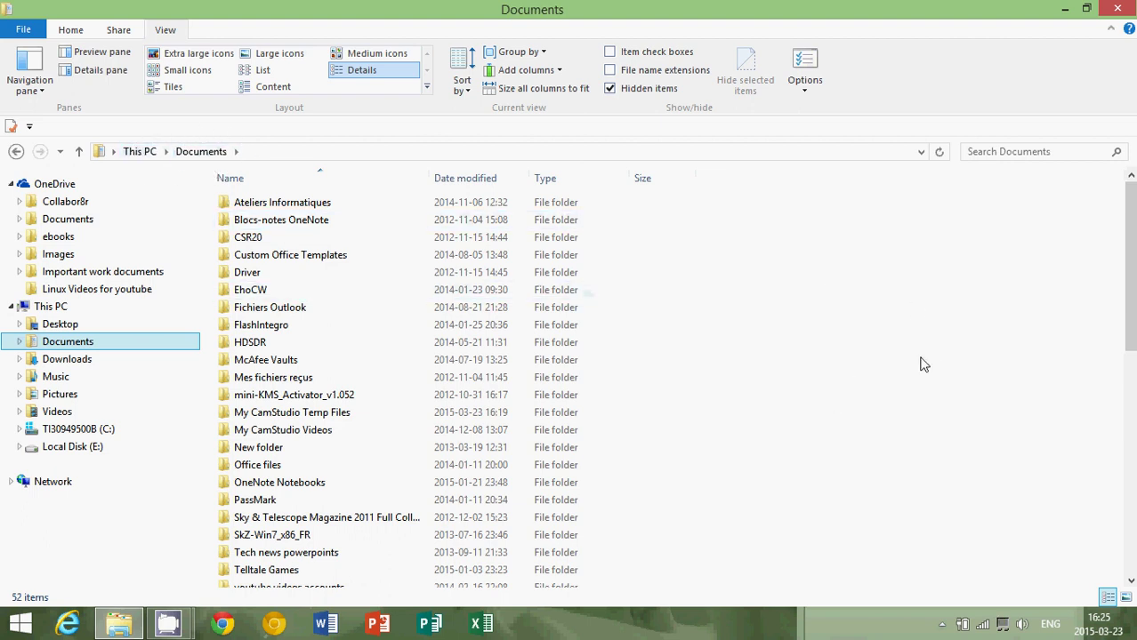
Paste bib14 into the Documents file list, bringing it to 53 items.
click(871, 385)
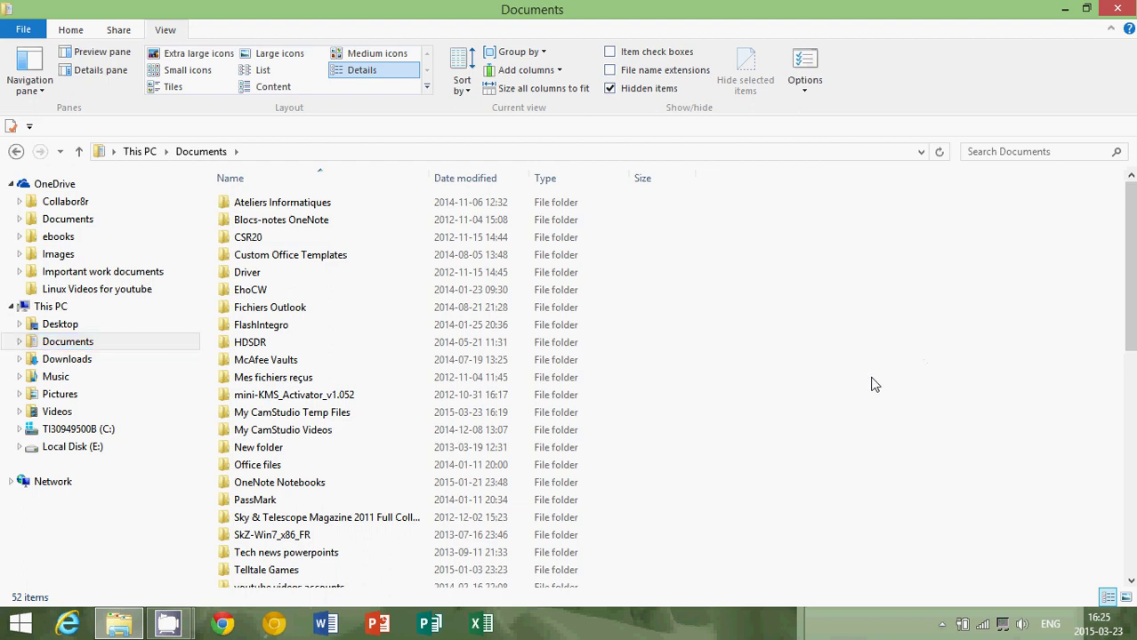
right_click(871, 384)
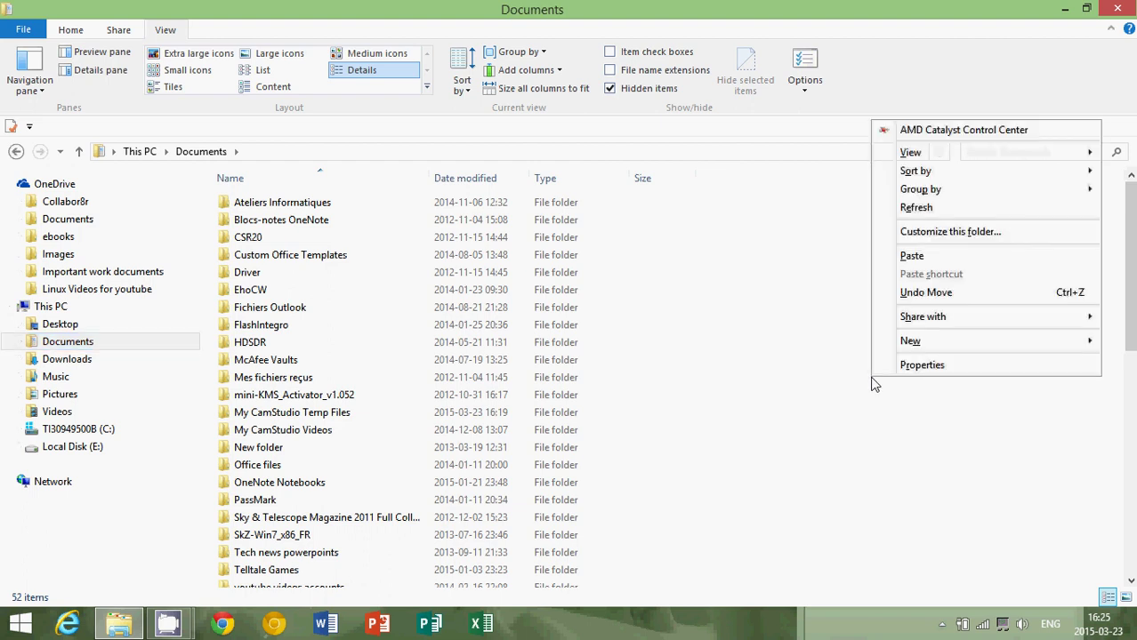
click(916, 258)
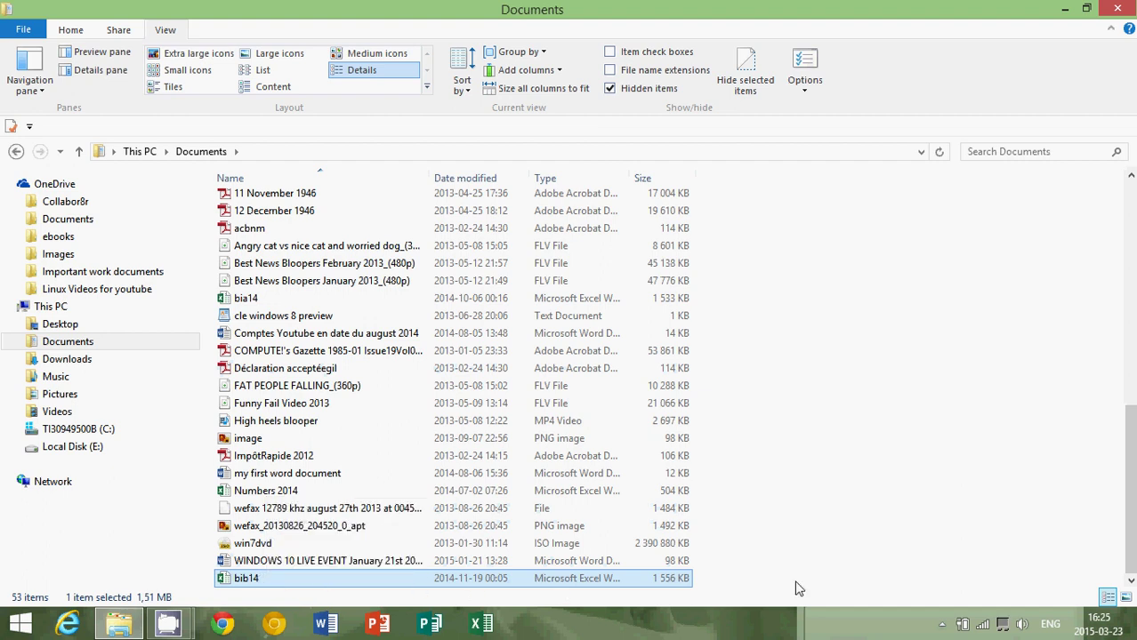
click(791, 450)
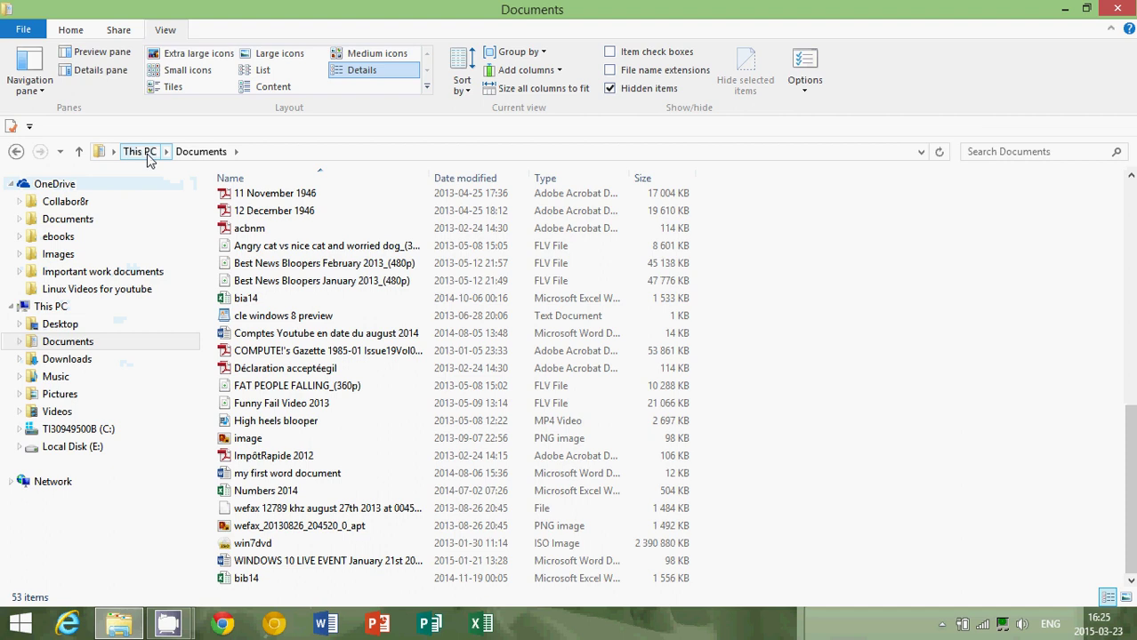
Drag bia14 and bib14 from Documents onto Desktop, leaving Documents with 51 items.
click(76, 330)
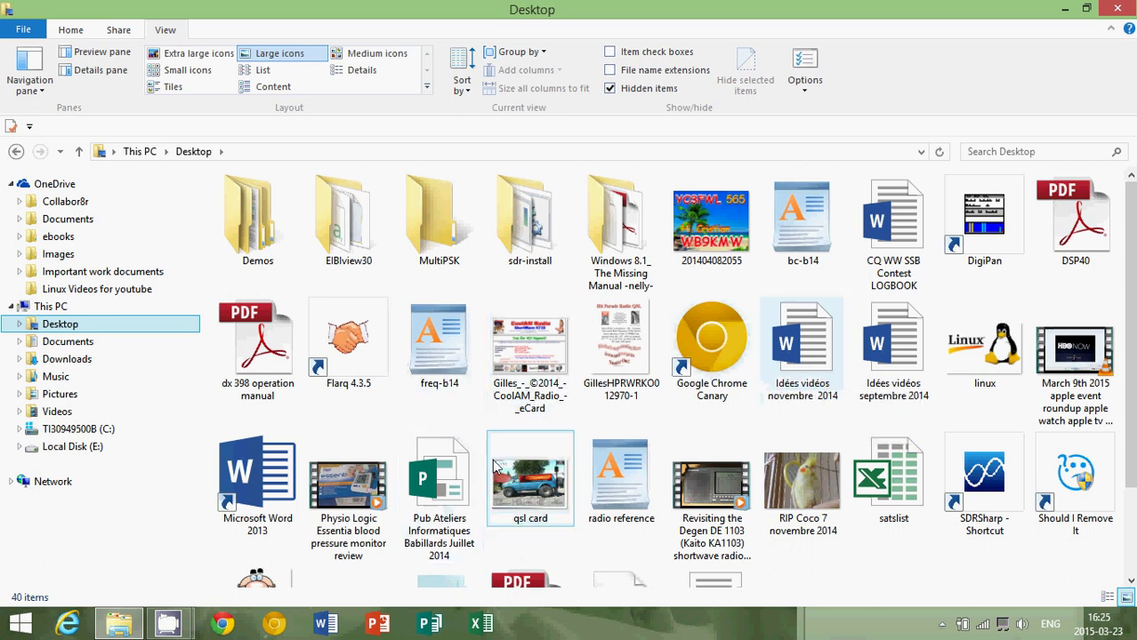
click(94, 343)
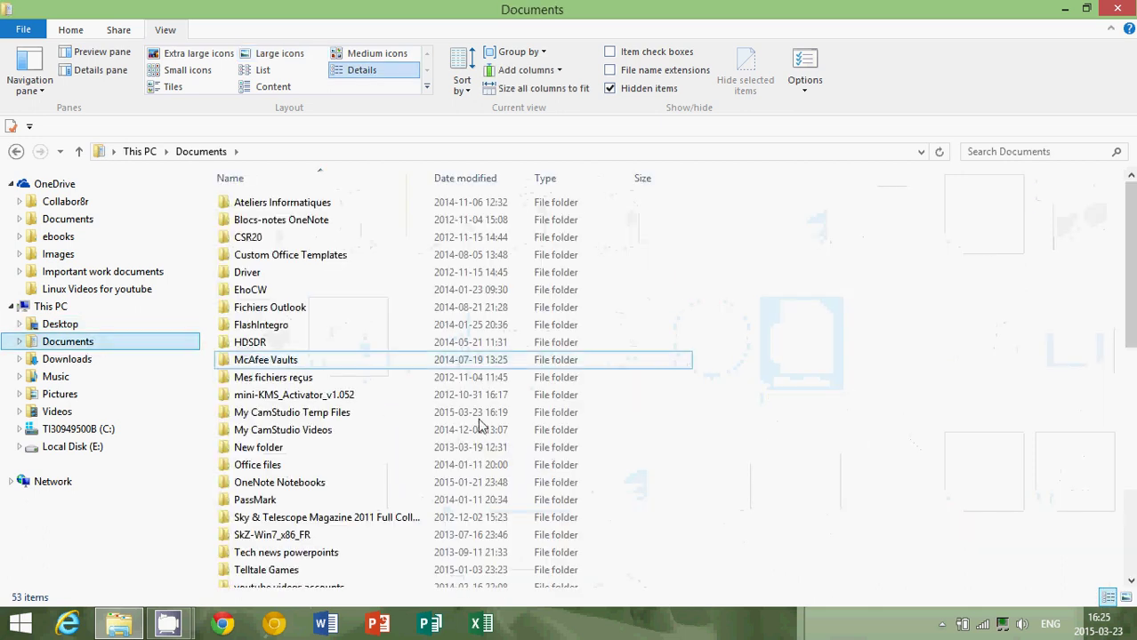
scroll(467, 449, down, 4)
scroll(471, 458, down, 3)
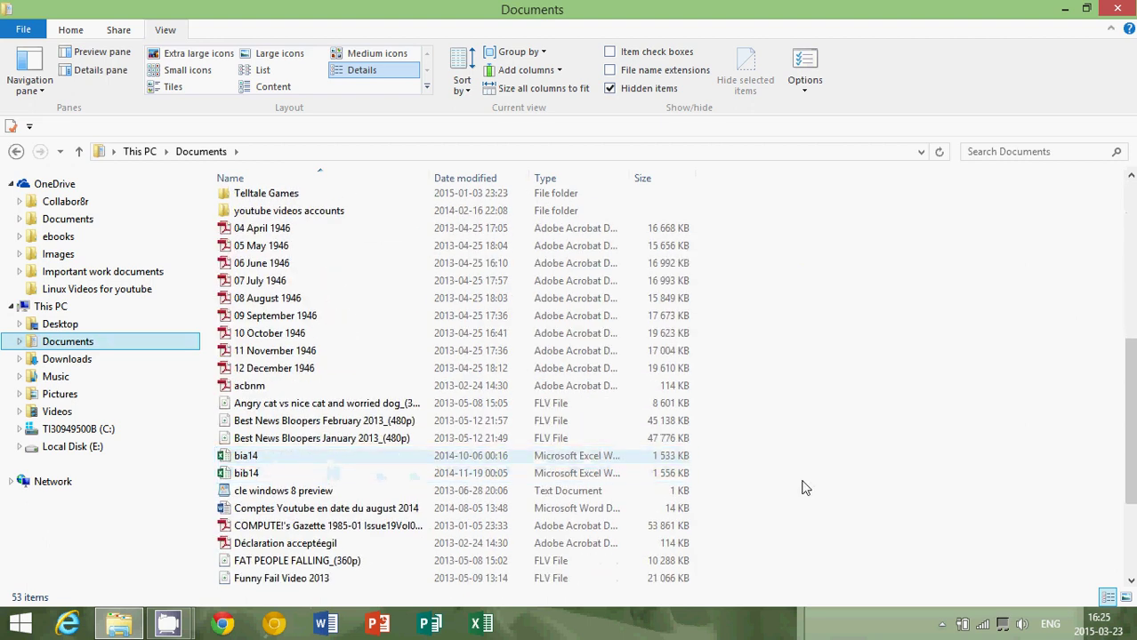
drag(723, 477, 664, 465)
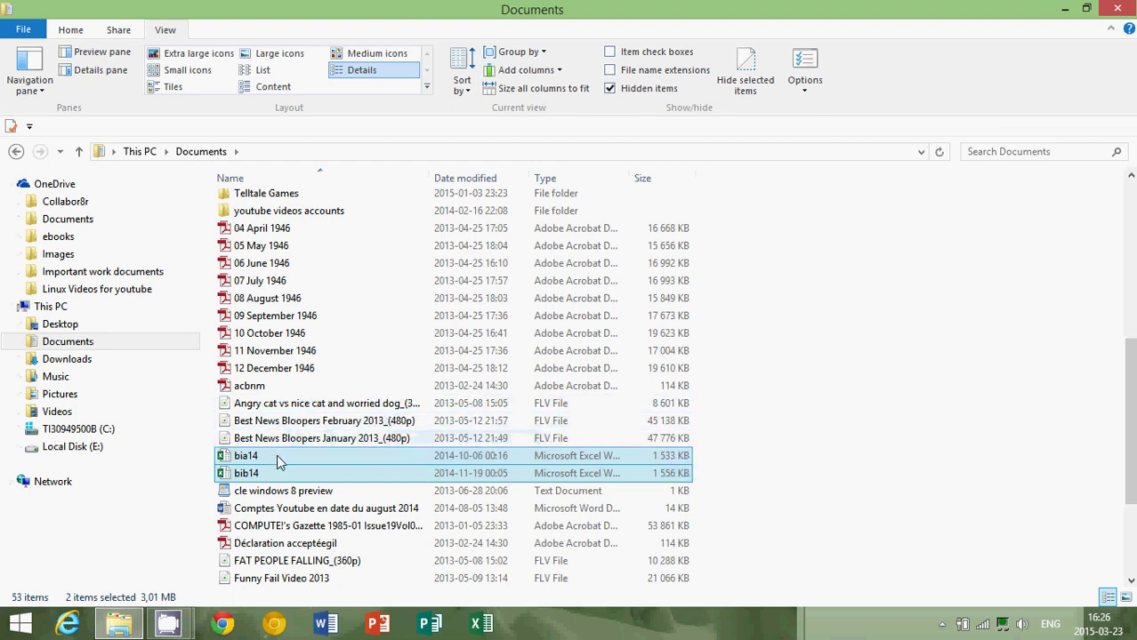
mouse_move(277, 454)
mouse_down()
mouse_move(73, 347)
mouse_move(71, 327)
mouse_up()
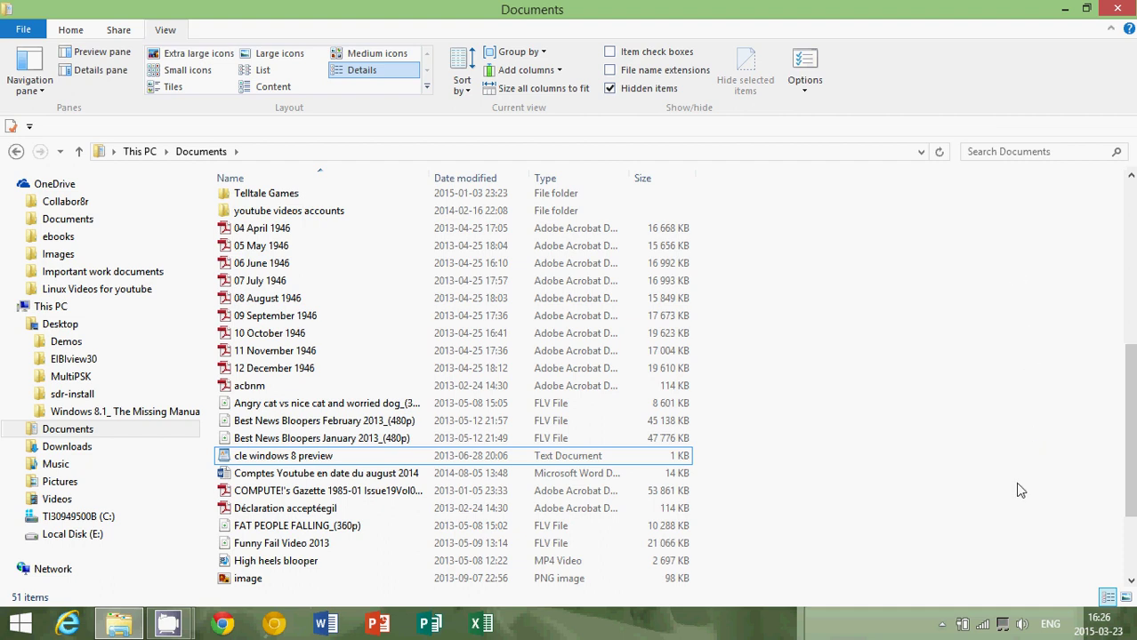
click(20, 324)
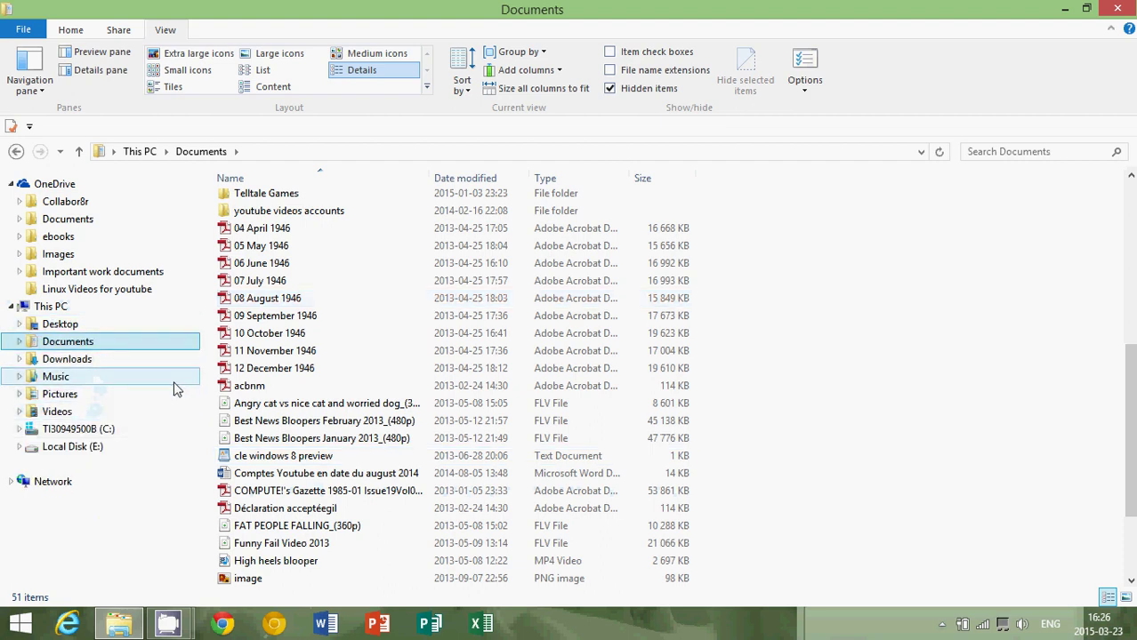
scroll(990, 362, down, 3)
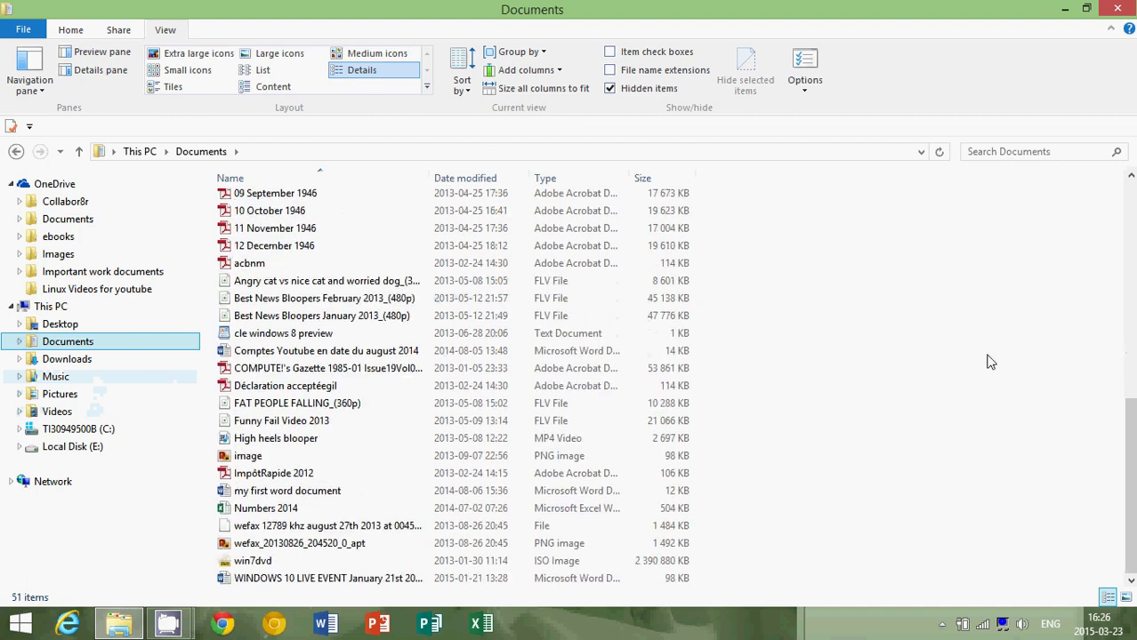
scroll(990, 361, up, 1)
scroll(990, 361, up, 8)
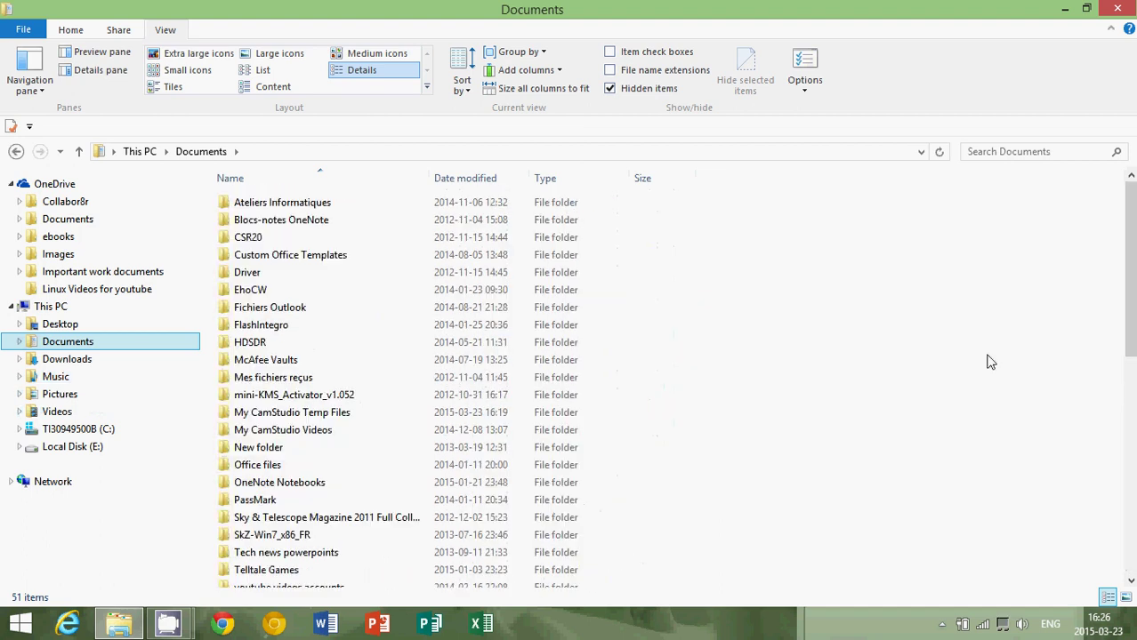
Confirm bia14 and bib14 are on the Desktop, close File Explorer, and return to the desktop.
click(79, 328)
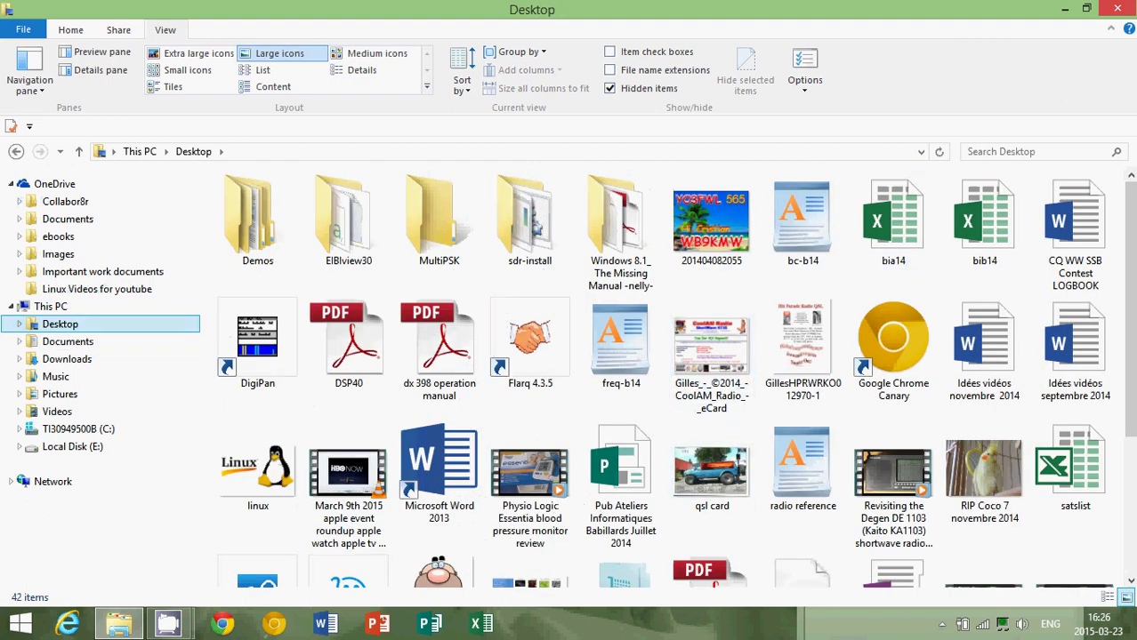
click(1120, 7)
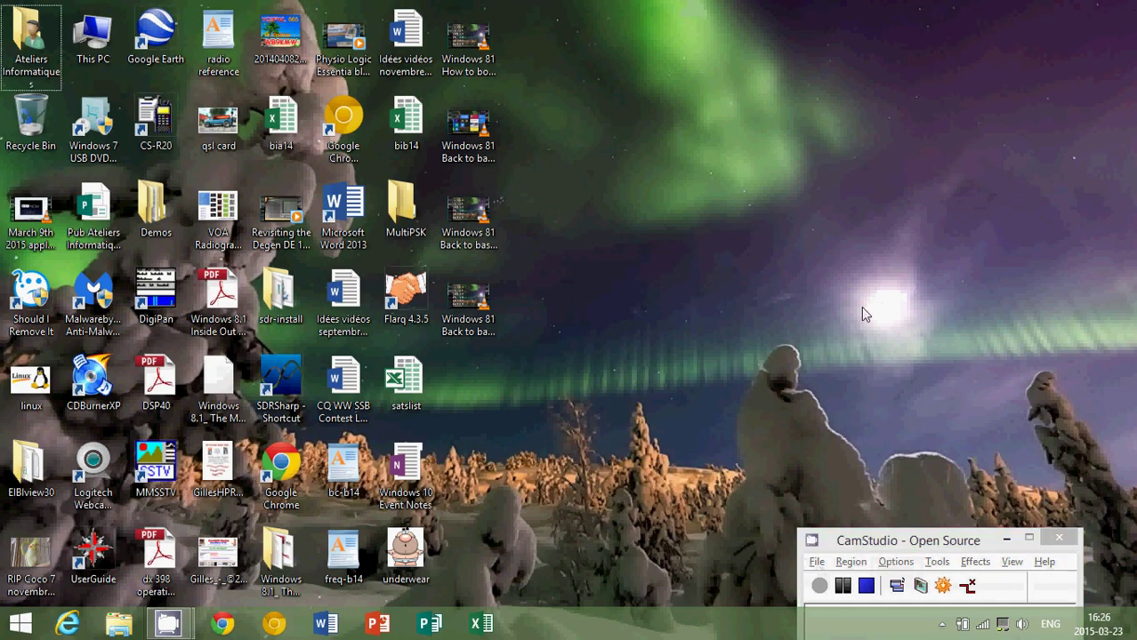
key(super)
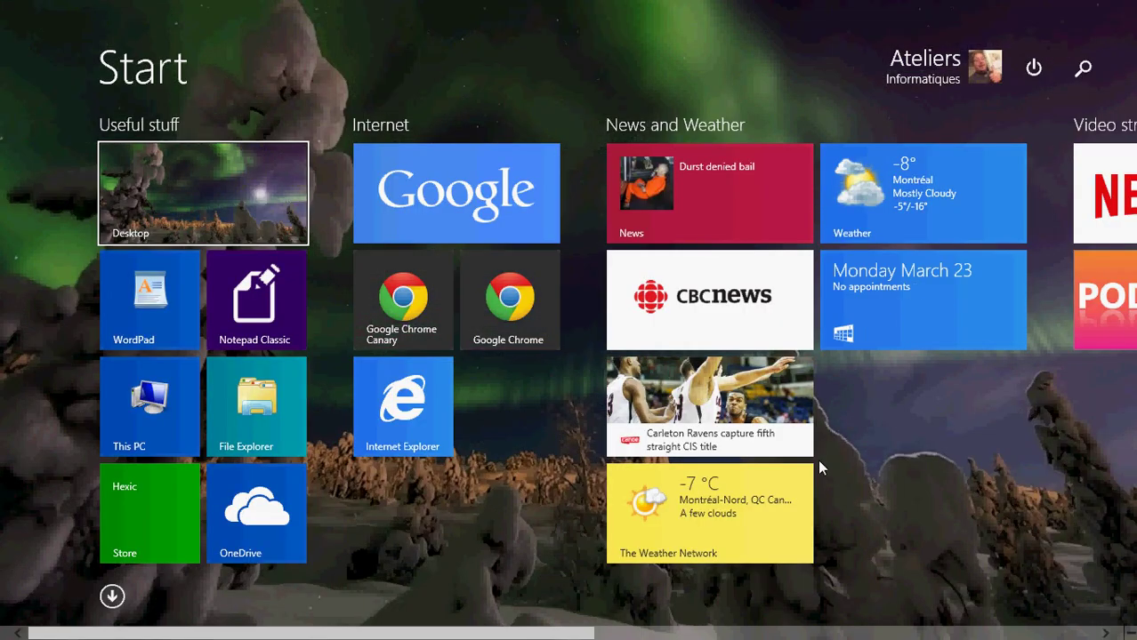
key(super)
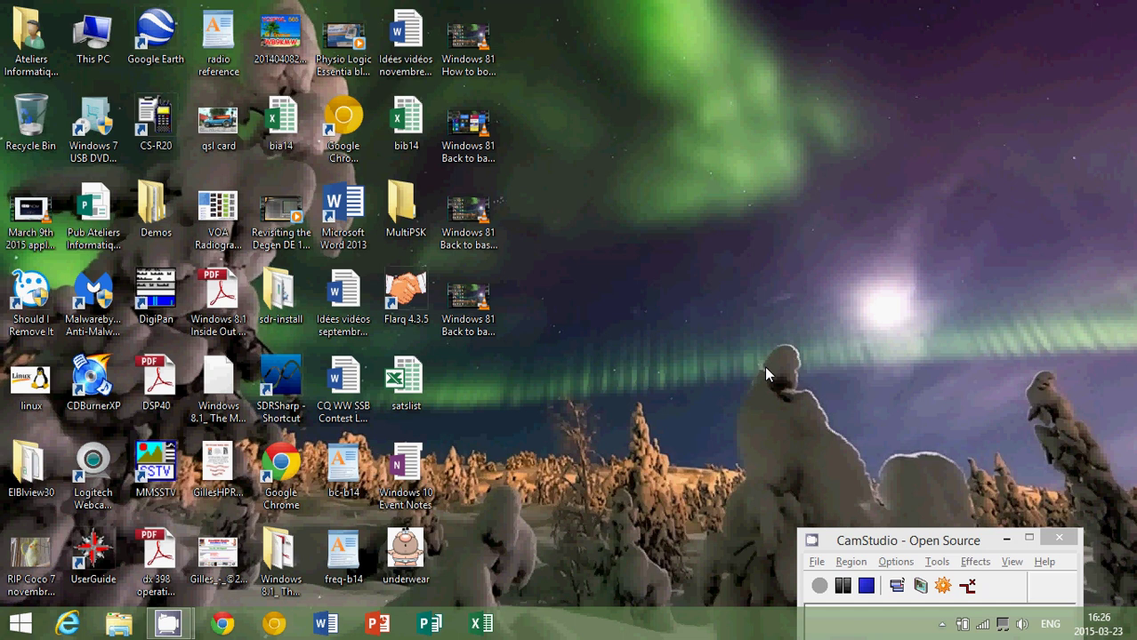
click(121, 625)
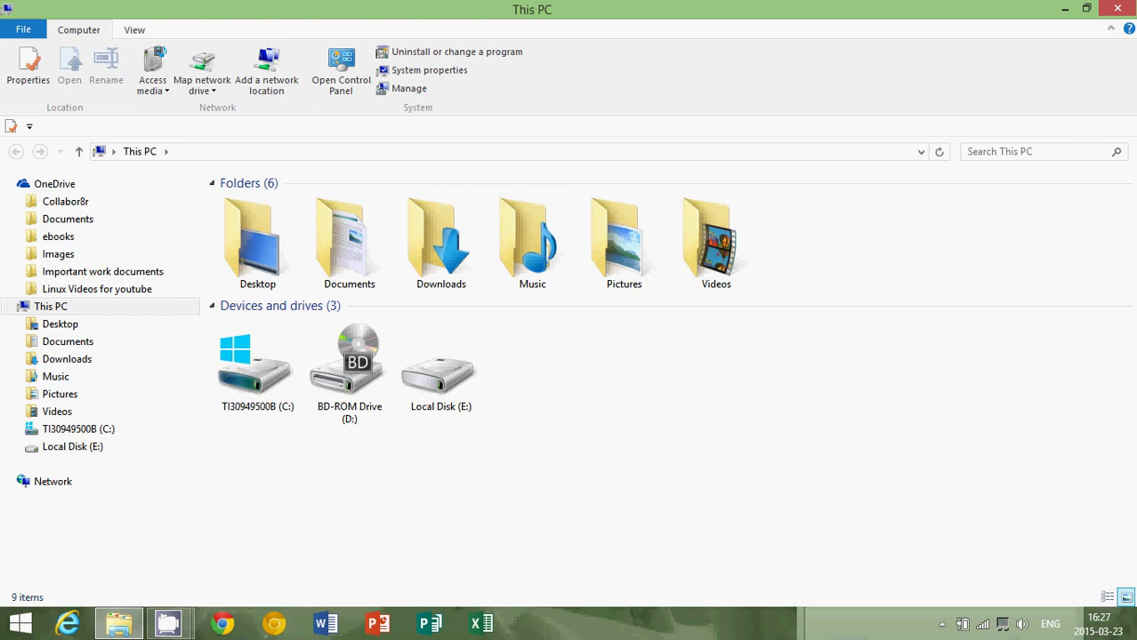
click(1113, 10)
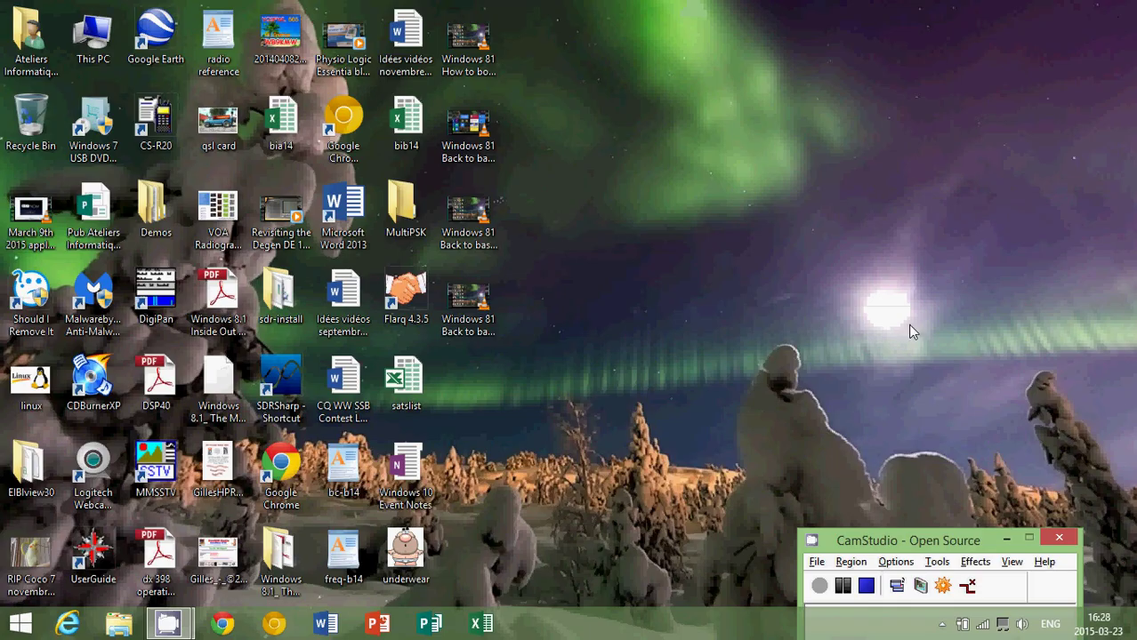